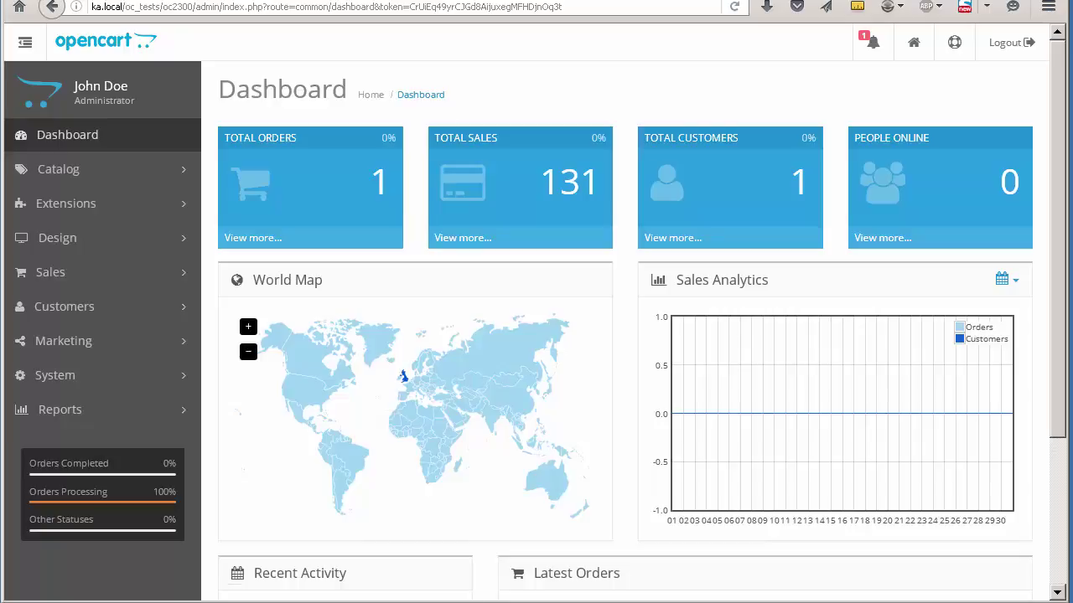
# Step: Go to Extensions > Ka Extensions to list the installed Product Warranty extension
pyautogui.click(109, 203)
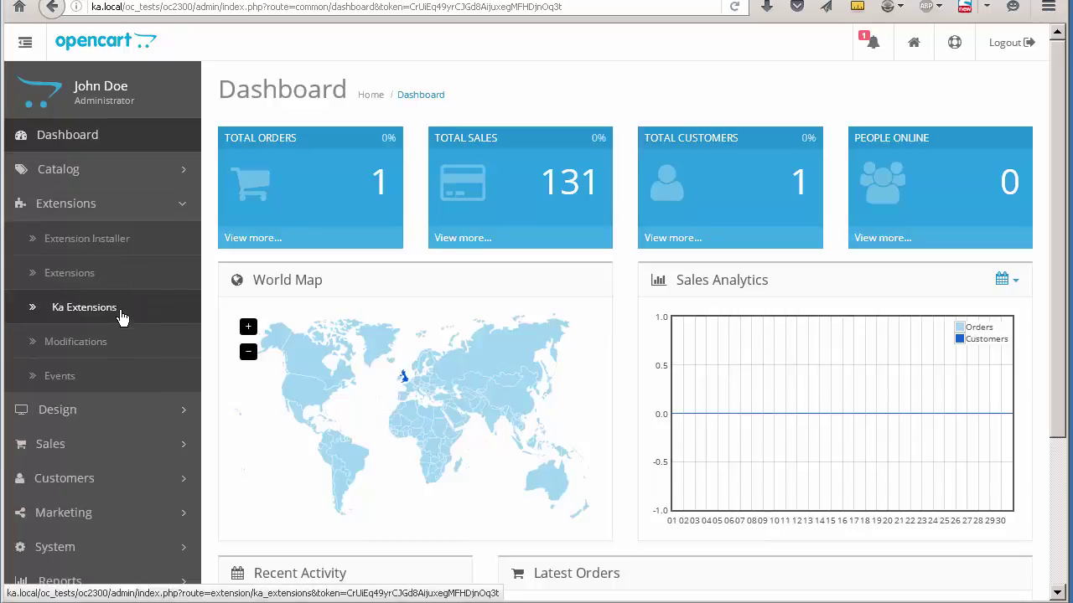
pyautogui.click(85, 308)
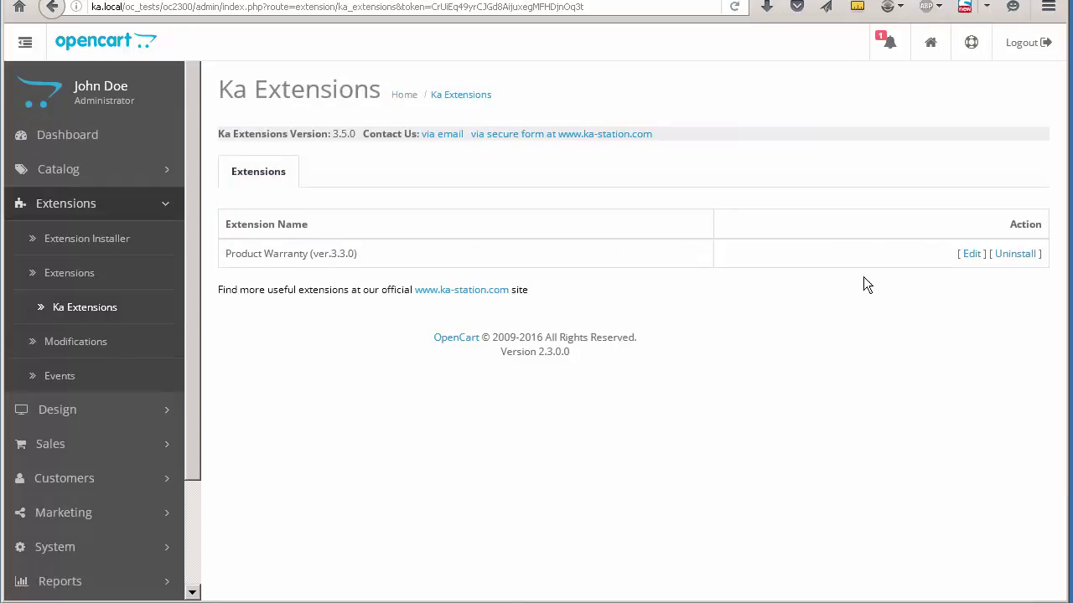
# Step: Open the Product Warranty (ver.3.3.0) settings and leave the pending-record deletion minutes at 0
pyautogui.click(971, 253)
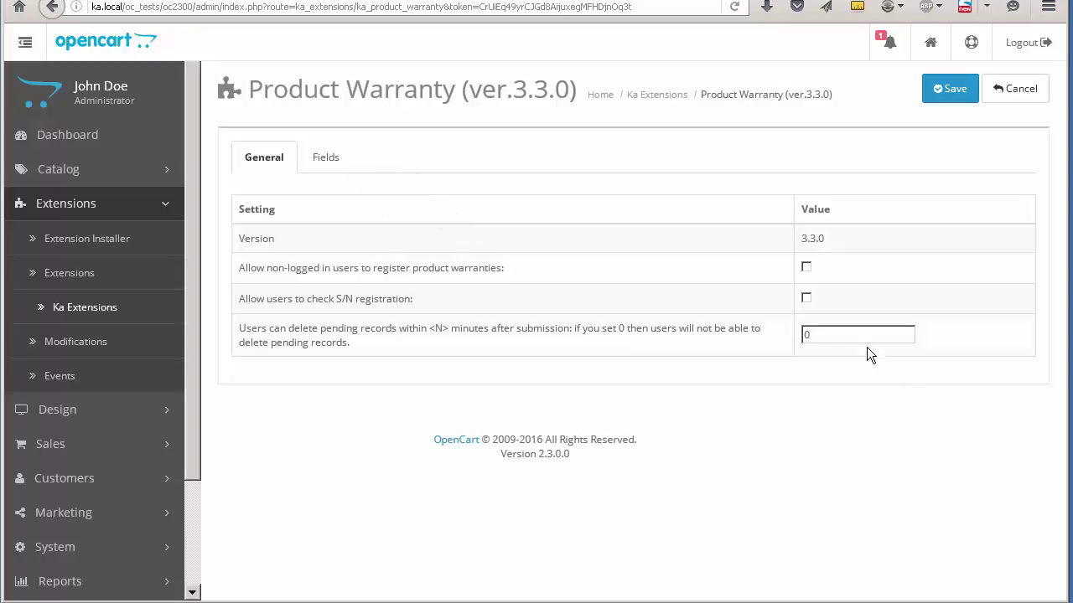
pyautogui.doubleClick(839, 336)
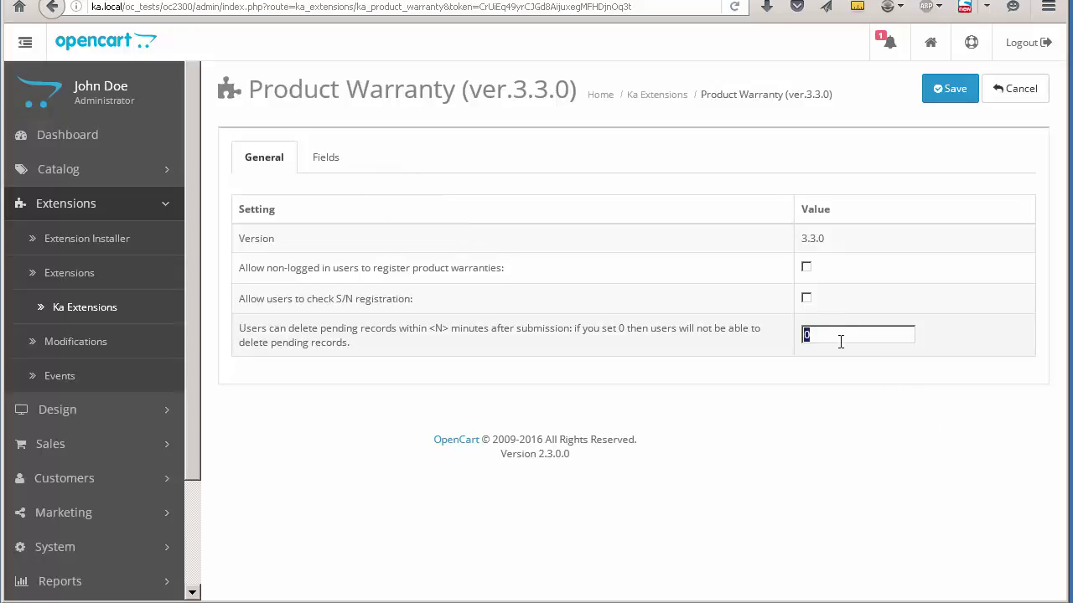
pyautogui.click(867, 247)
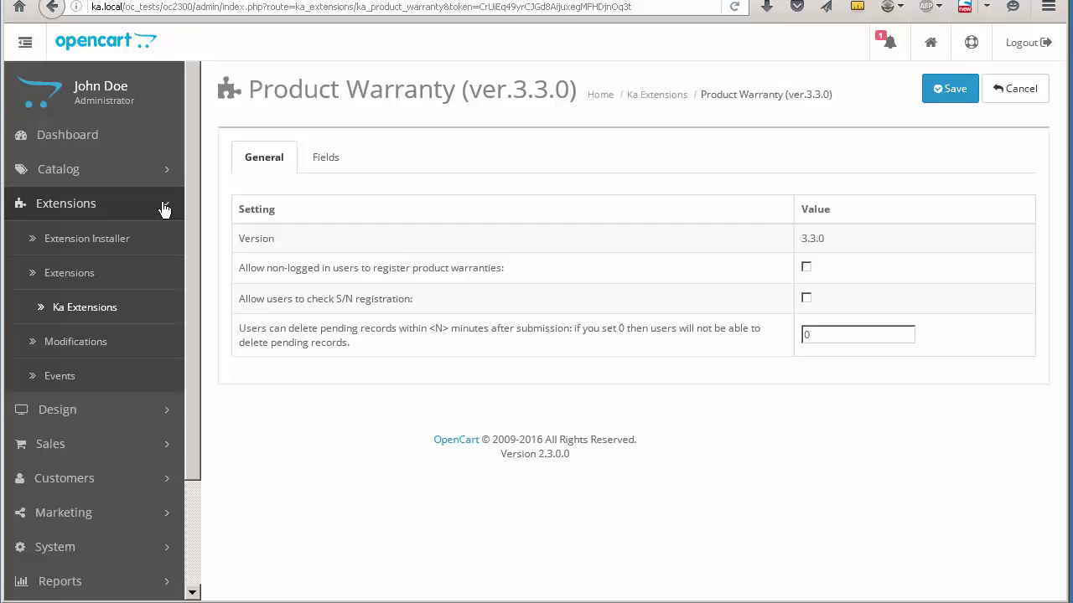
# Step: Collapse Extensions and open the Catalog > Warranty Products list
pyautogui.click(164, 208)
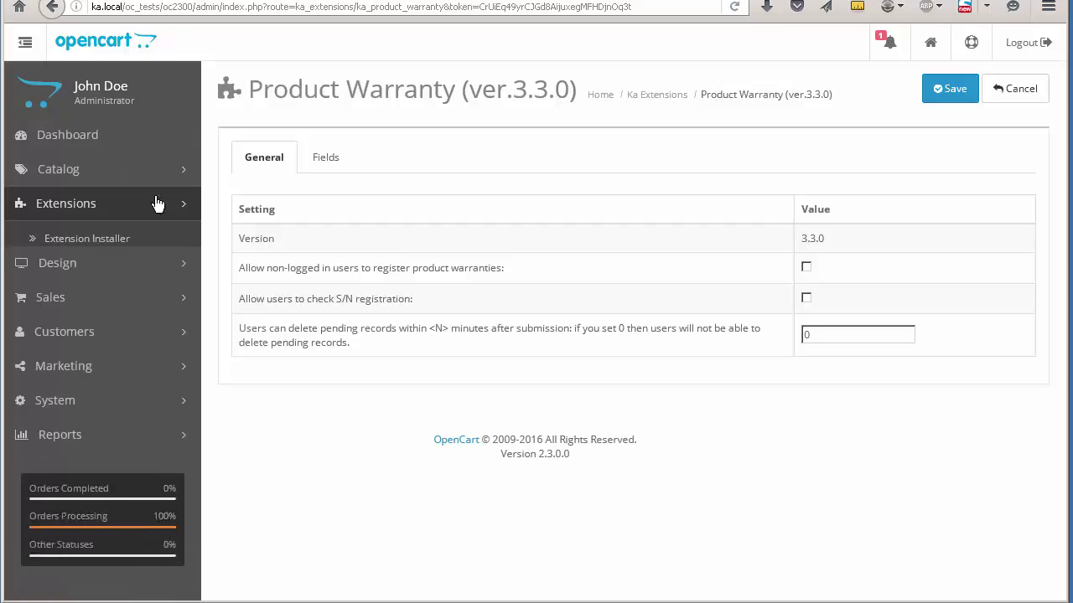
pyautogui.click(134, 163)
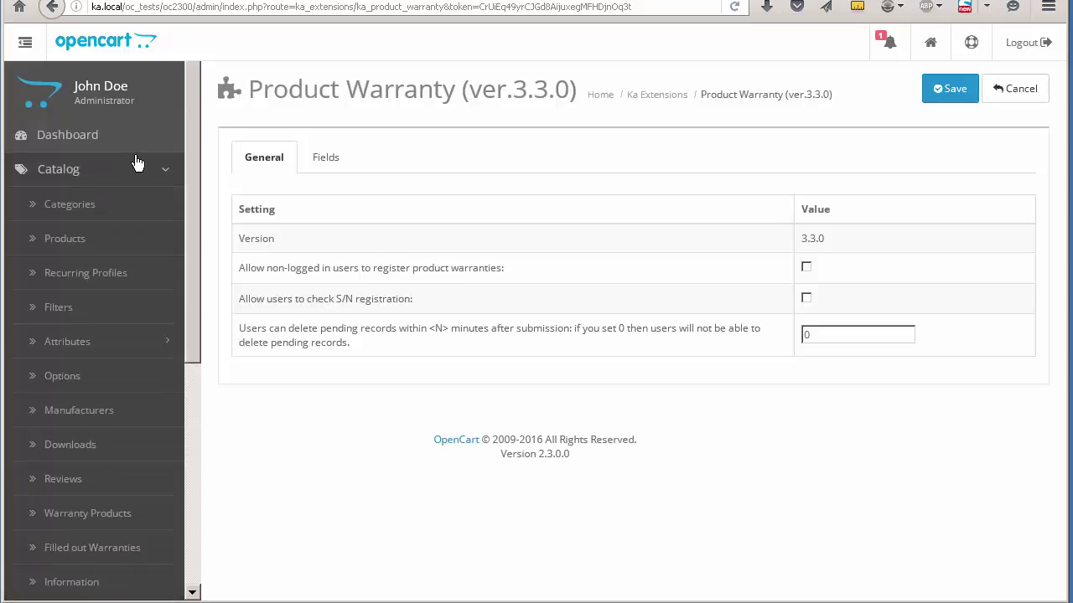
pyautogui.scroll(-3, 143, 211)
pyautogui.click(31, 344)
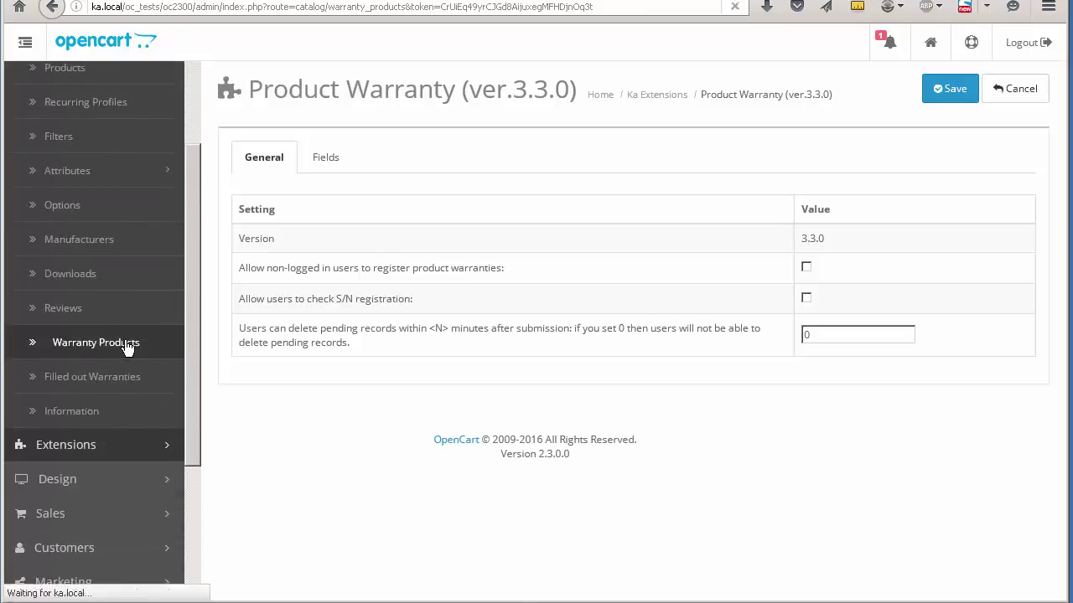
# Step: Add Playstation 4, Playstation 3 and Playstation 2 as warranty products, saving each
pyautogui.click(945, 91)
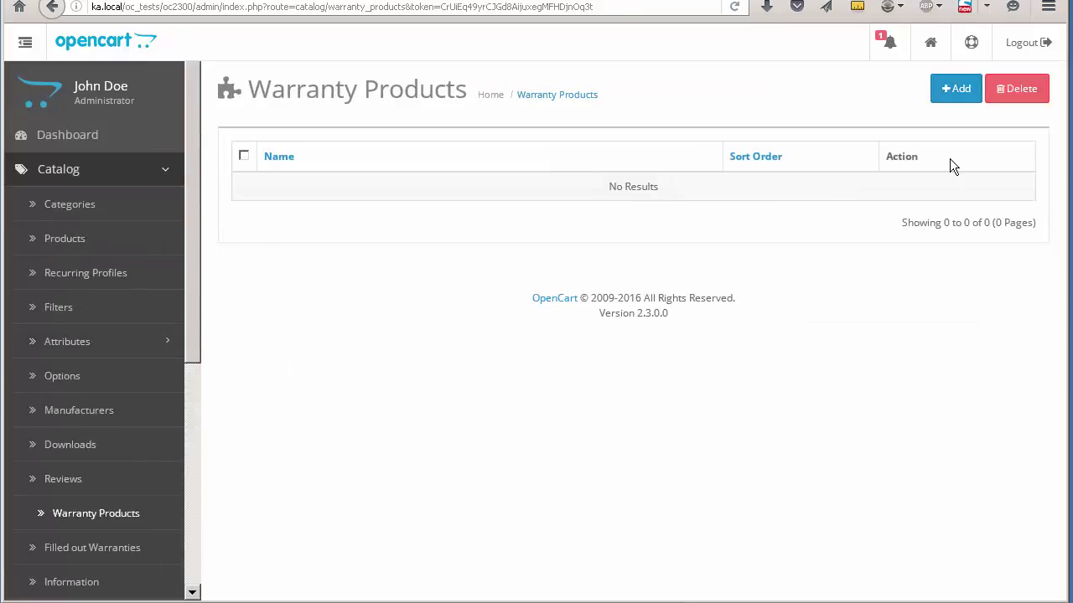
pyautogui.write('Playstation 4')
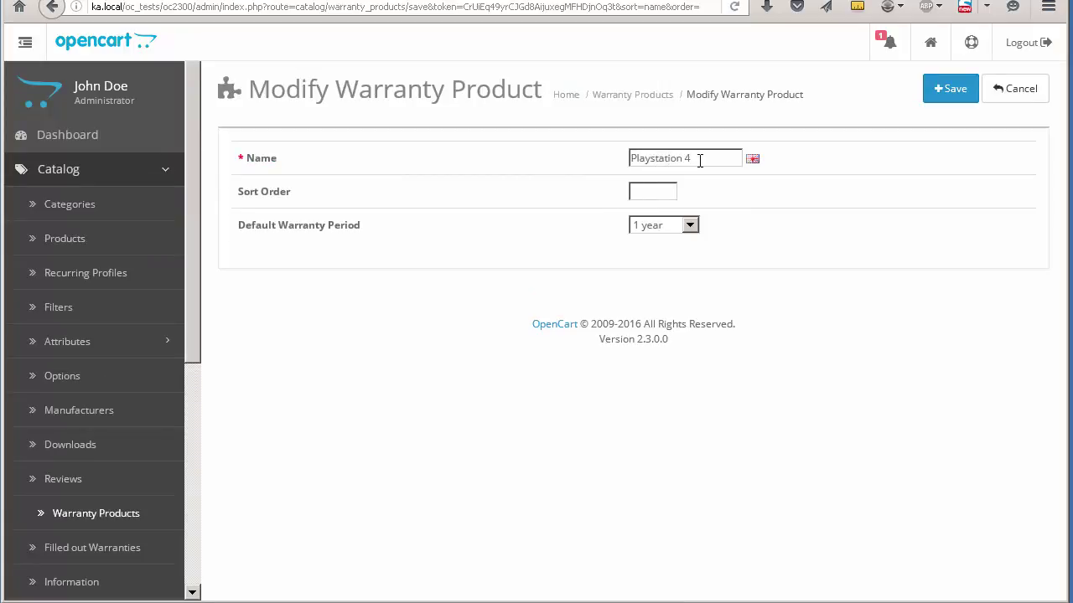
pyautogui.click(934, 94)
pyautogui.write('Playstation 3')
pyautogui.click(951, 88)
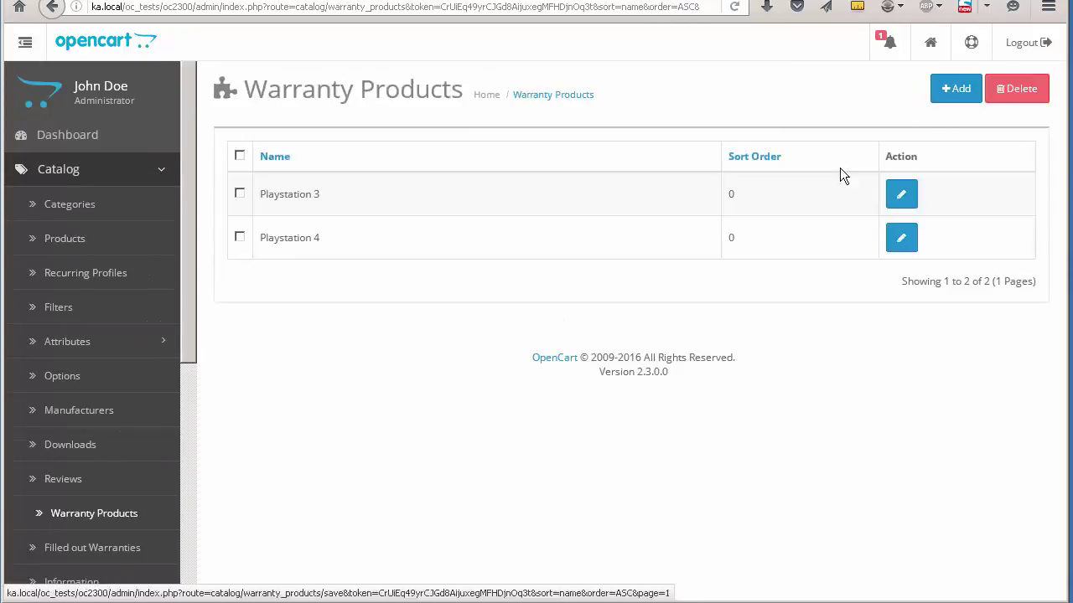
pyautogui.click(952, 88)
pyautogui.write('Playstation 2')
pyautogui.click(950, 88)
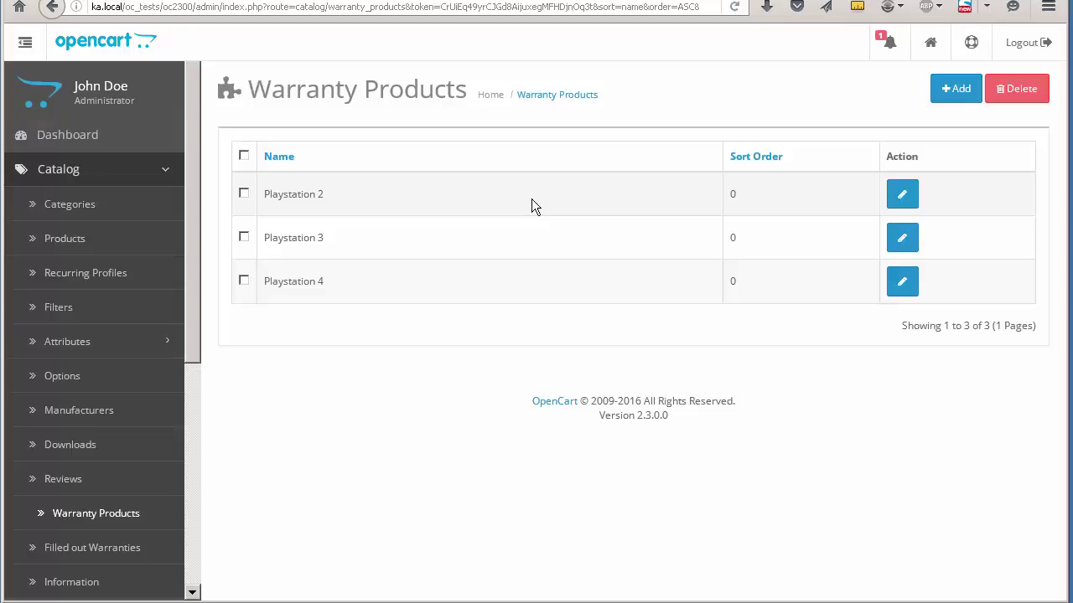
pyautogui.click(931, 46)
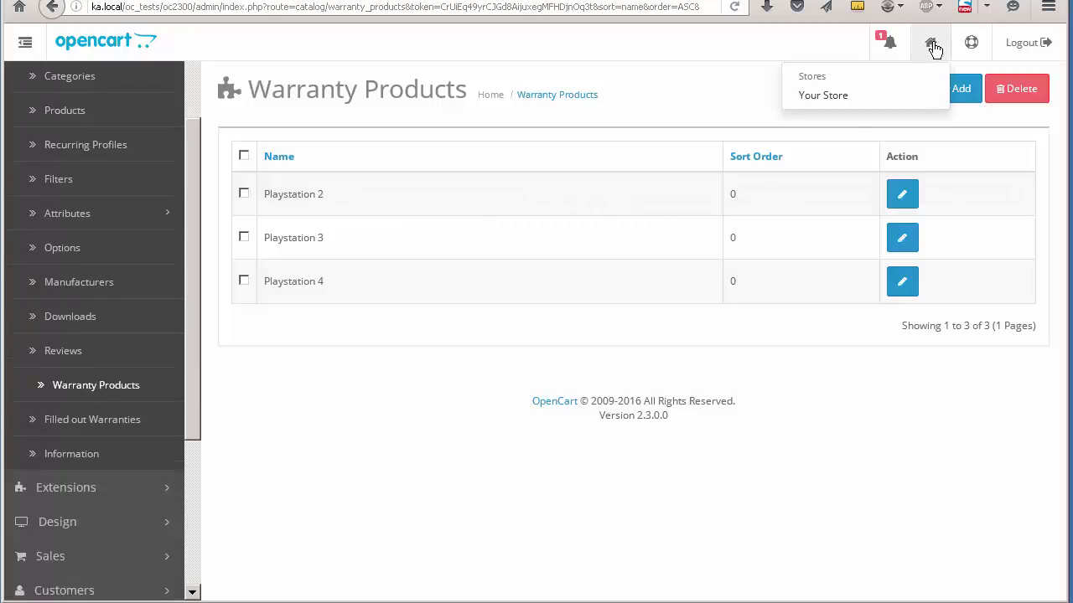
pyautogui.click(831, 97)
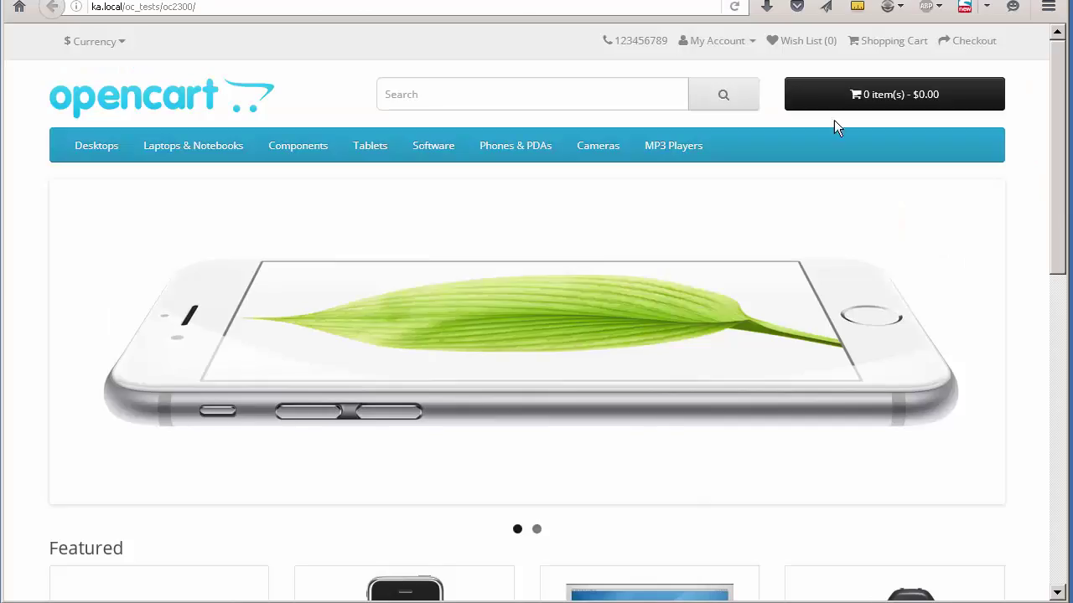
pyautogui.scroll(-10, 857, 248)
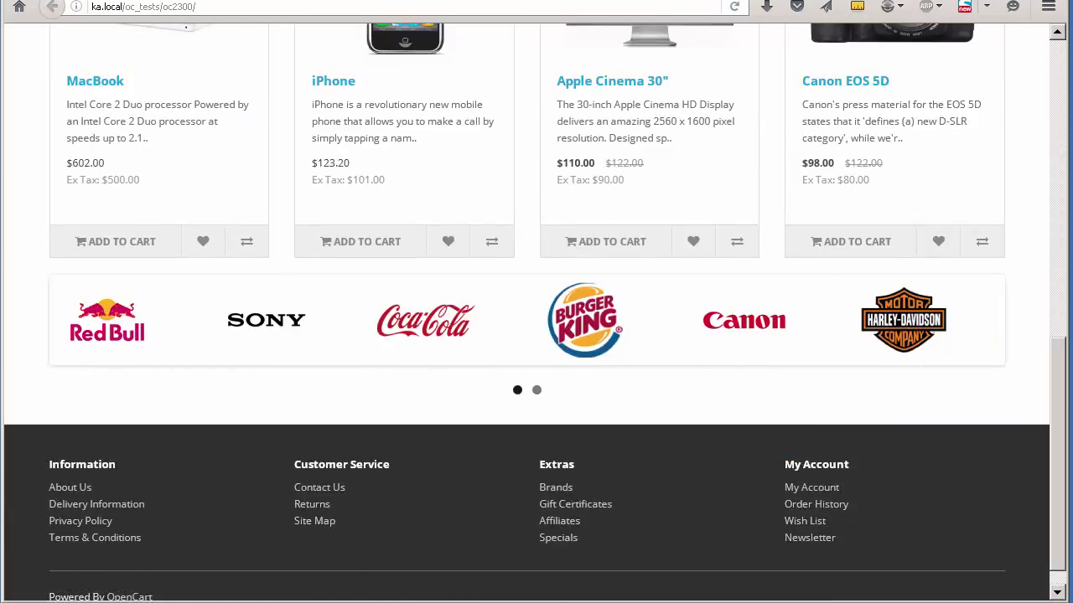
pyautogui.hotkey('ctrl', 'w')
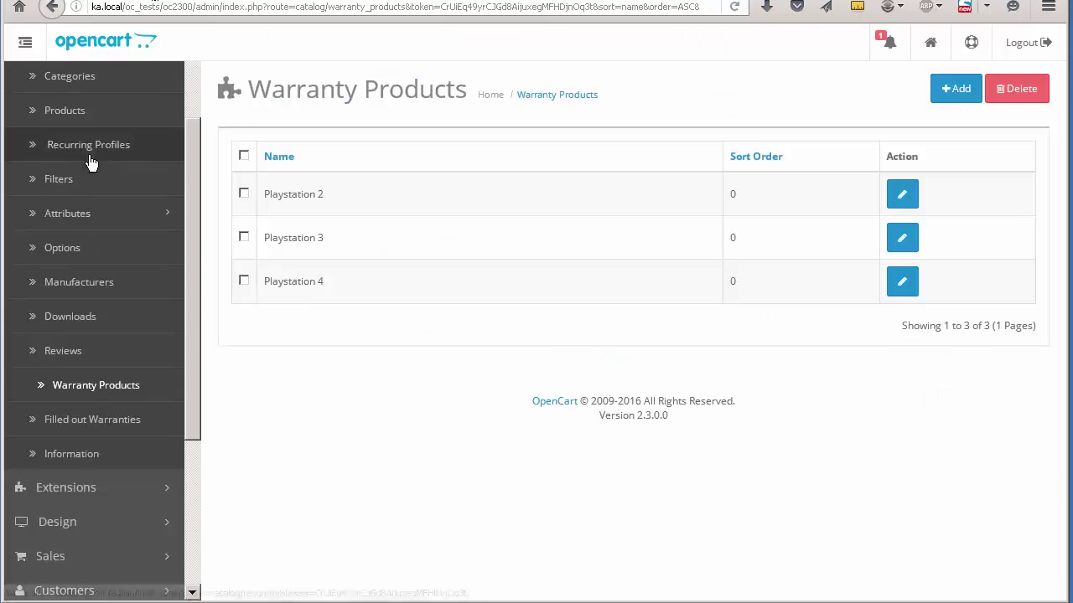
pyautogui.scroll(3, 102, 318)
pyautogui.click(79, 130)
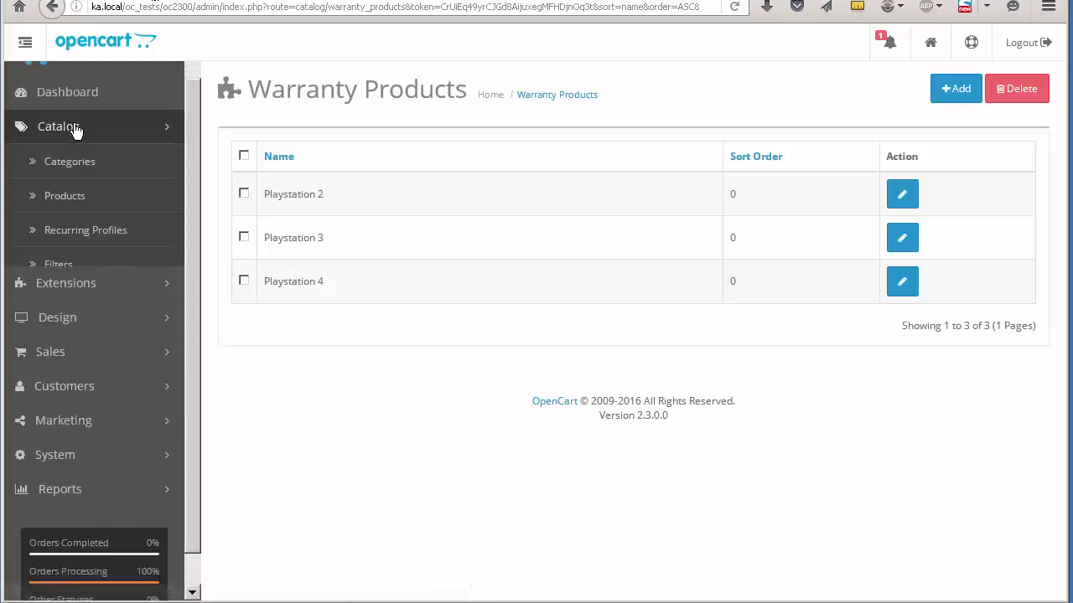
pyautogui.click(76, 203)
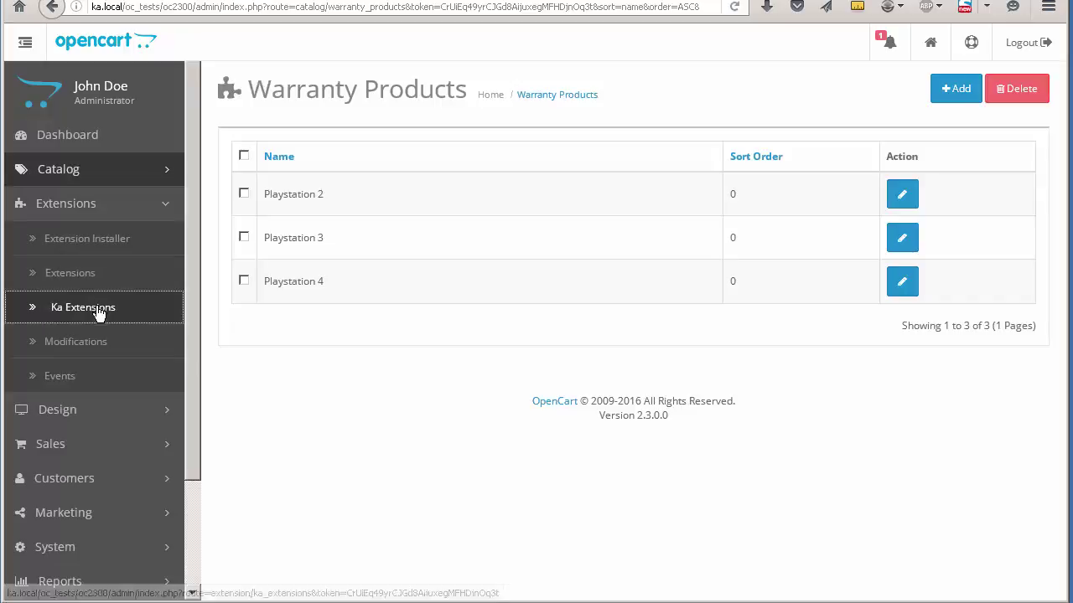
# Step: In Product Warranty settings, enable guest registration and S/N checking, set minutes to 5, and save
pyautogui.click(67, 307)
pyautogui.click(971, 254)
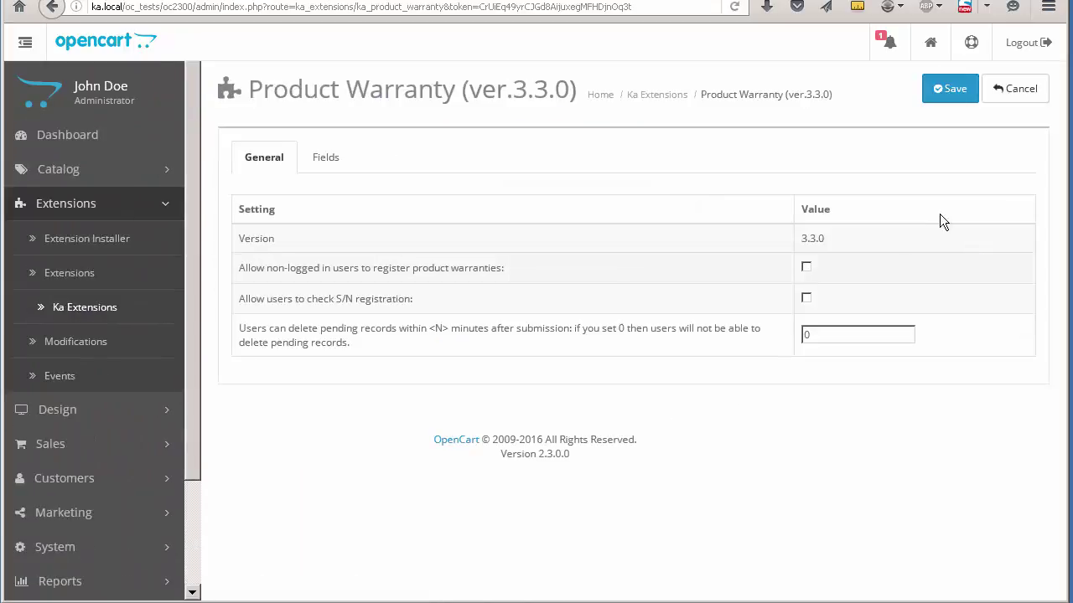
pyautogui.click(805, 266)
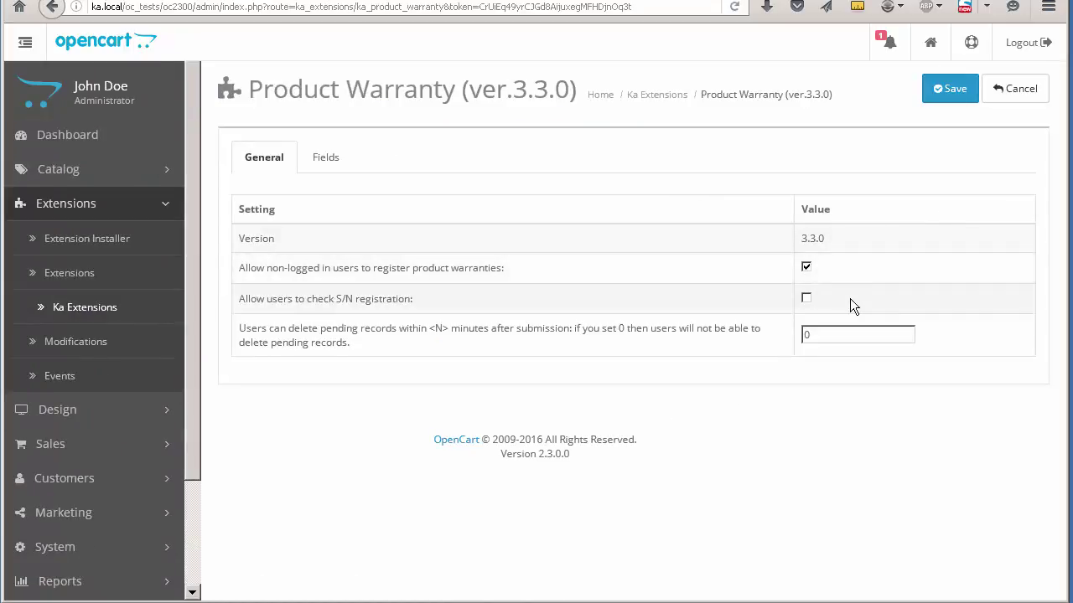
pyautogui.click(806, 298)
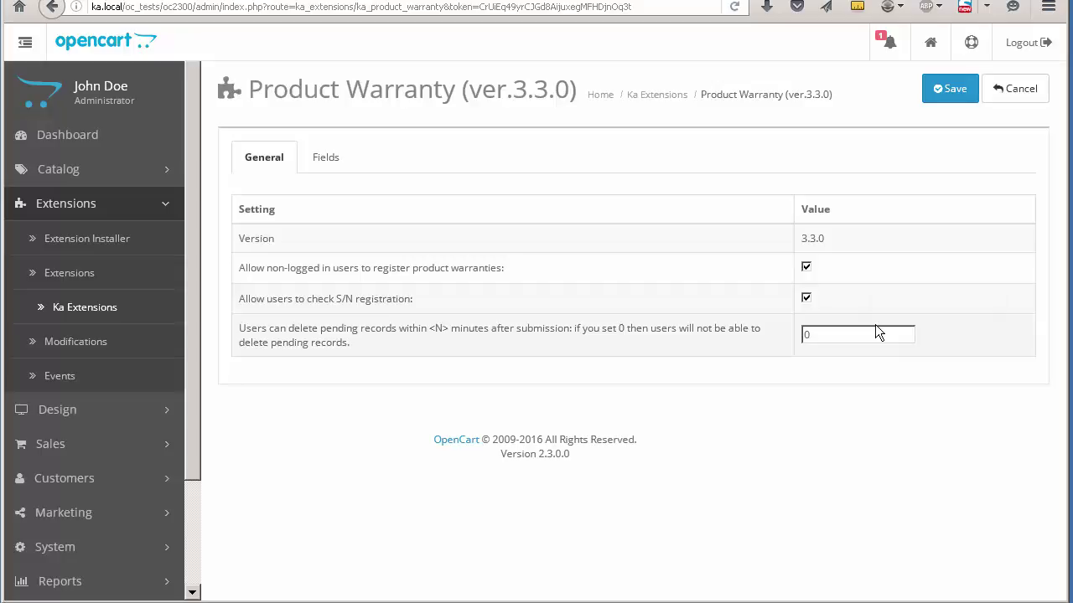
pyautogui.moveTo(886, 336); pyautogui.dragTo(764, 331)
pyautogui.write('5')
pyautogui.click(936, 92)
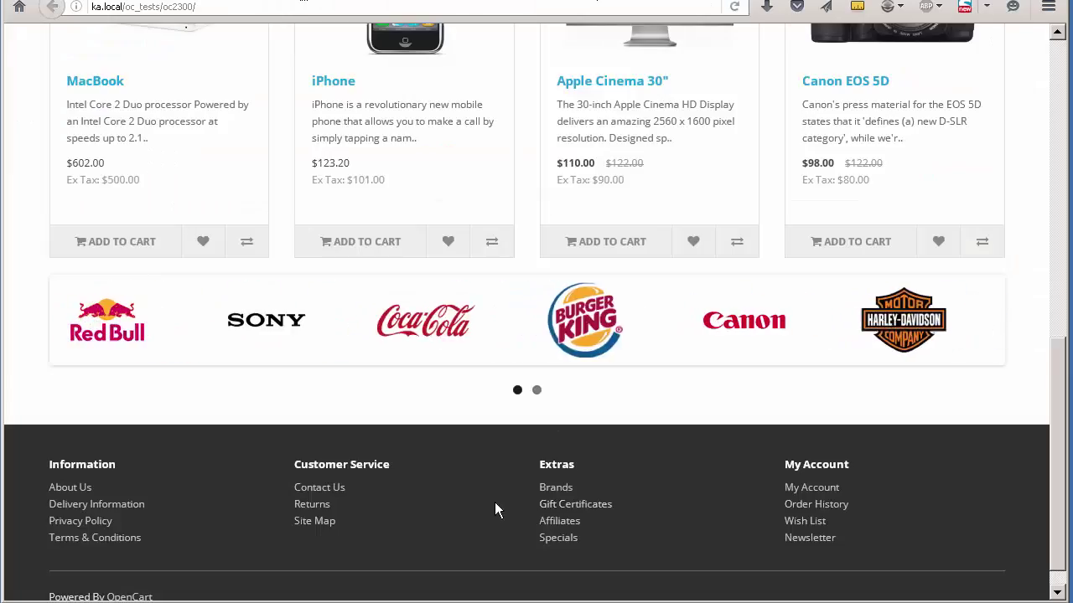
# Step: Open the storefront warranty form and enter the customer's name, e-mail and phone number
pyautogui.click(735, 8)
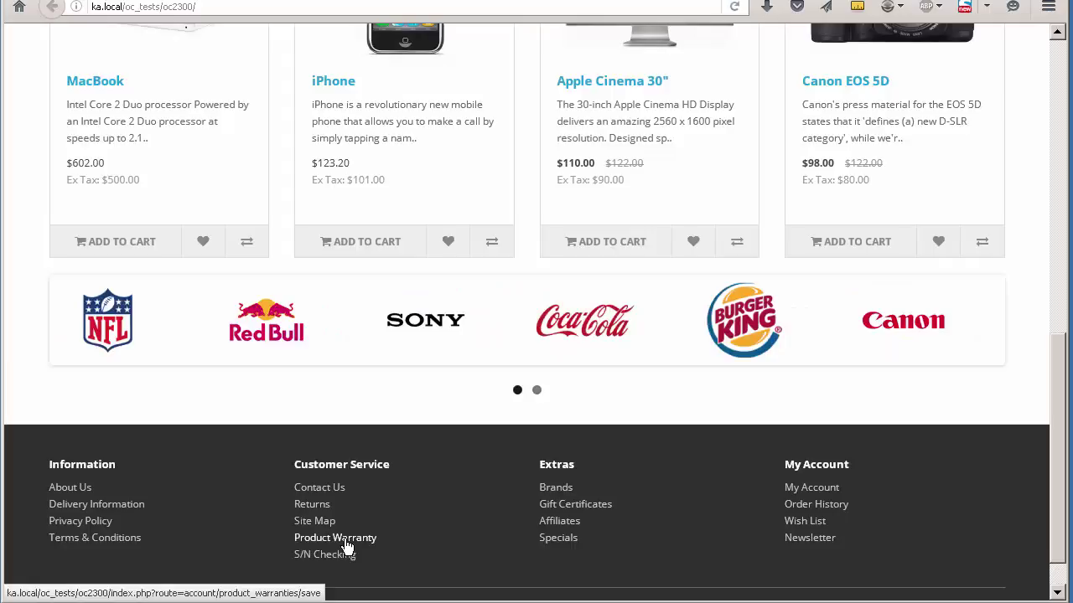
pyautogui.click(347, 546)
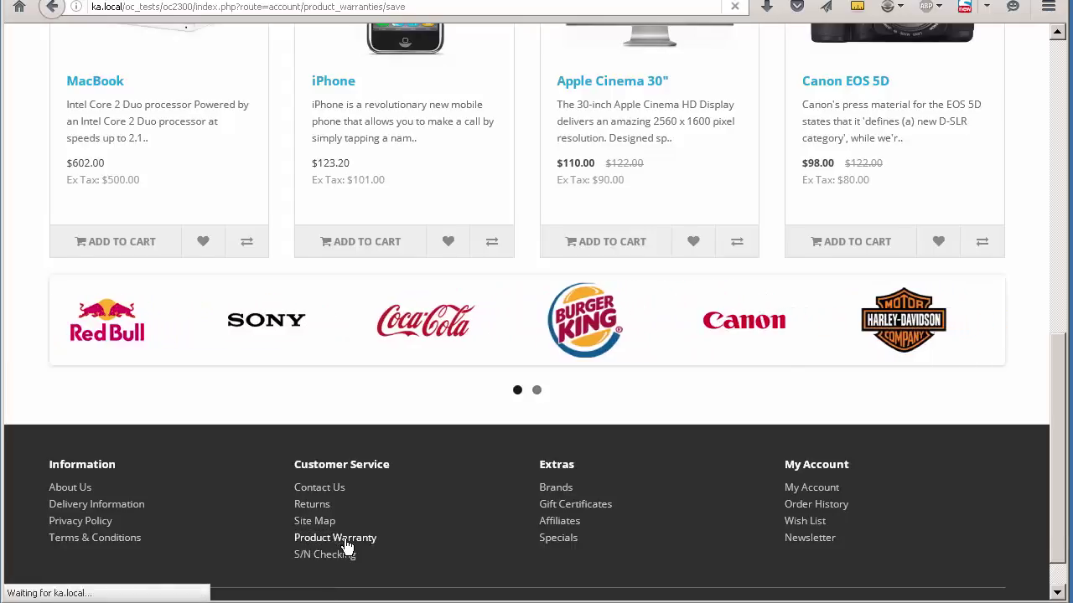
pyautogui.scroll(-2, 613, 212)
pyautogui.click(596, 205)
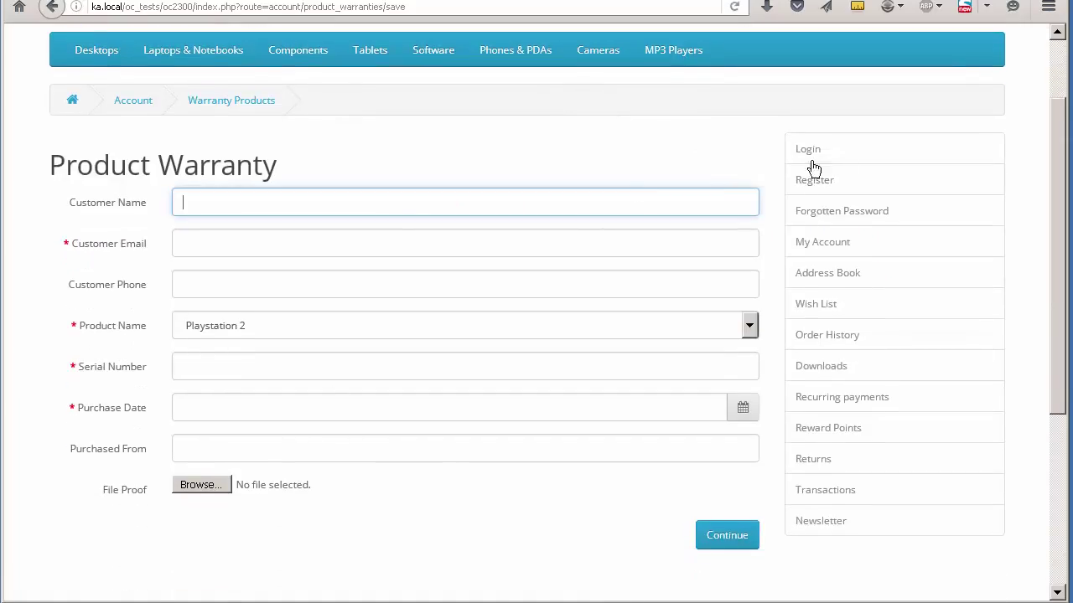
pyautogui.write('John Smith')
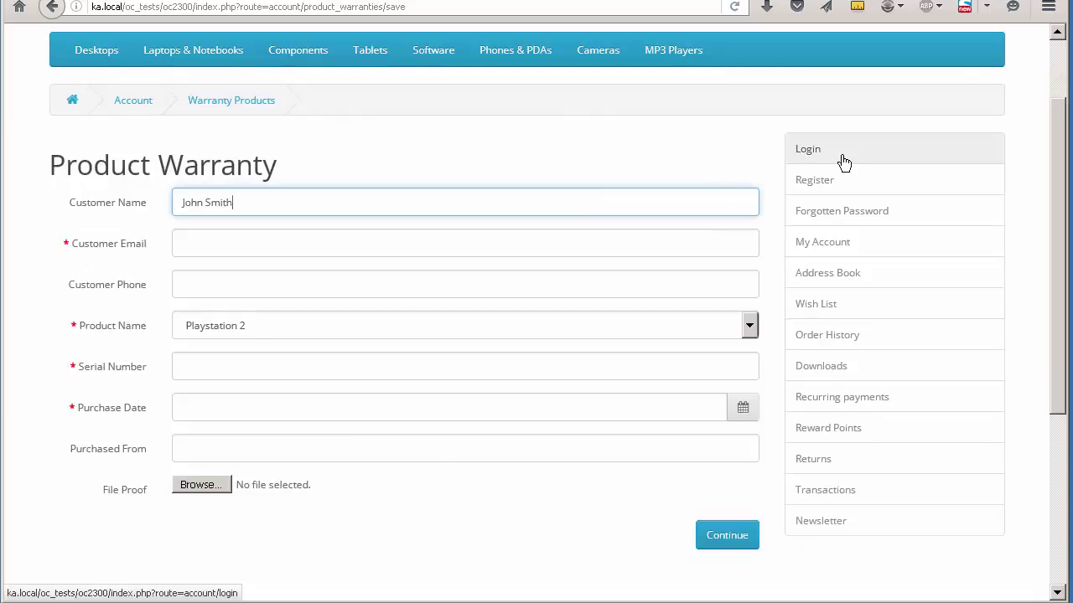
pyautogui.press('Tab')
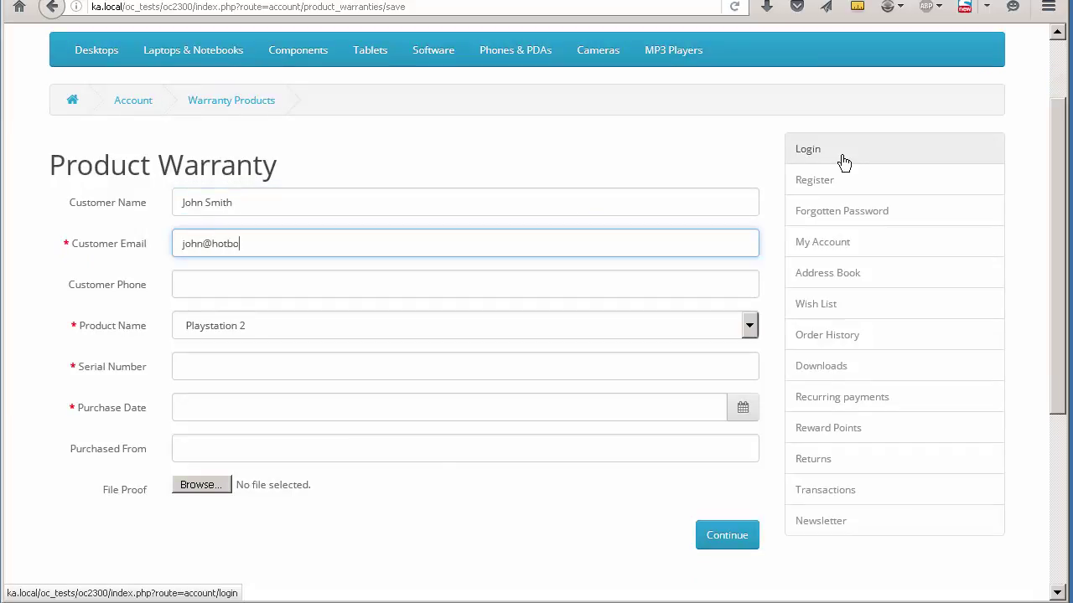
pyautogui.press('Tab')
pyautogui.write('1231231231')
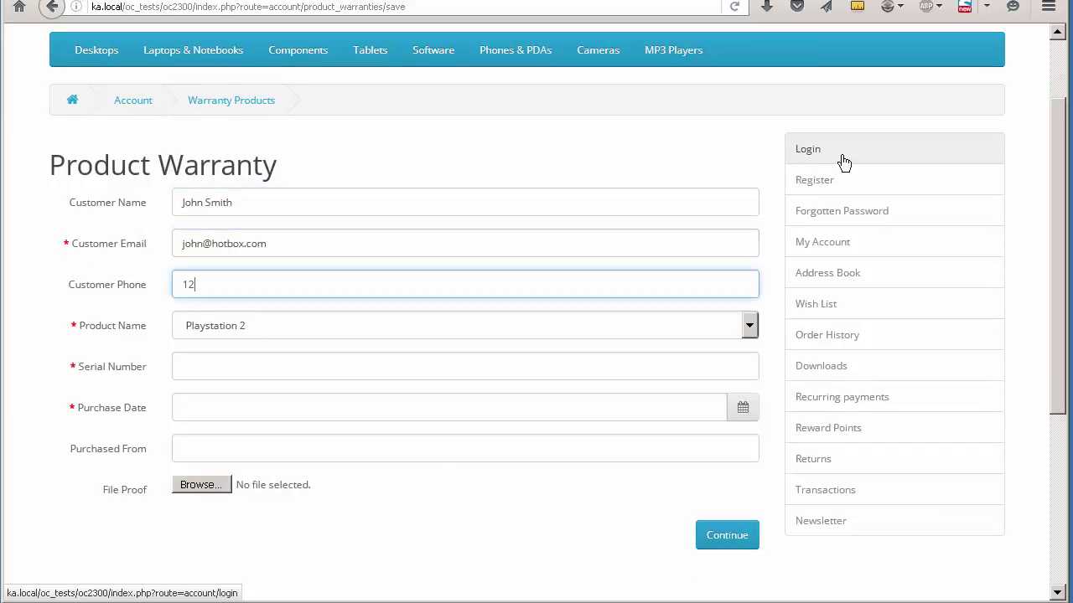
pyautogui.press('Tab')
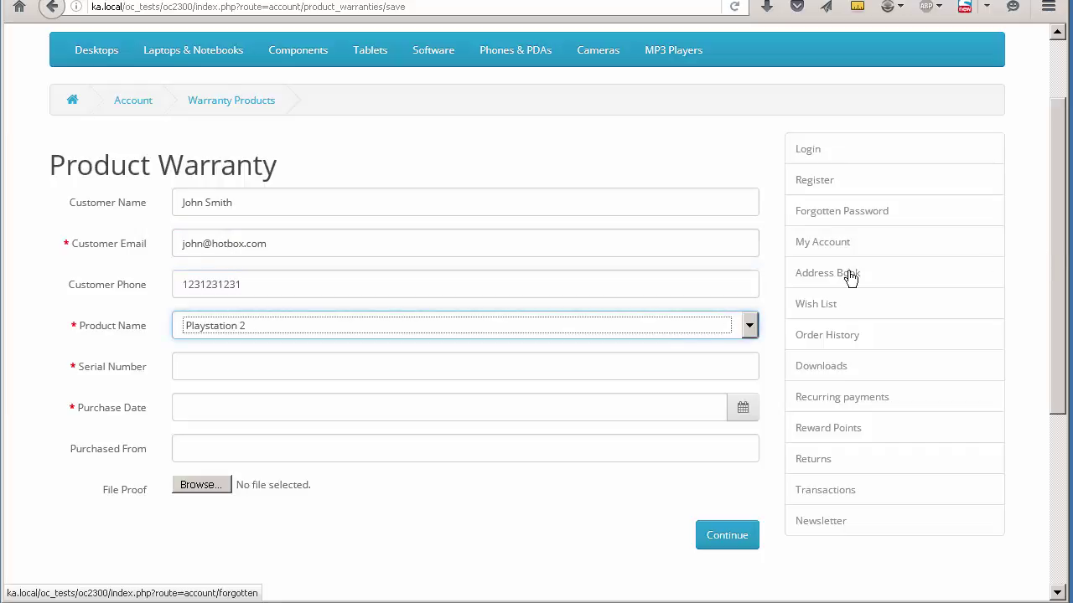
# Step: Choose Playstation 4, serial BC1934234-9, purchase date 15 August 2016, bought from Wallmart
pyautogui.click(673, 330)
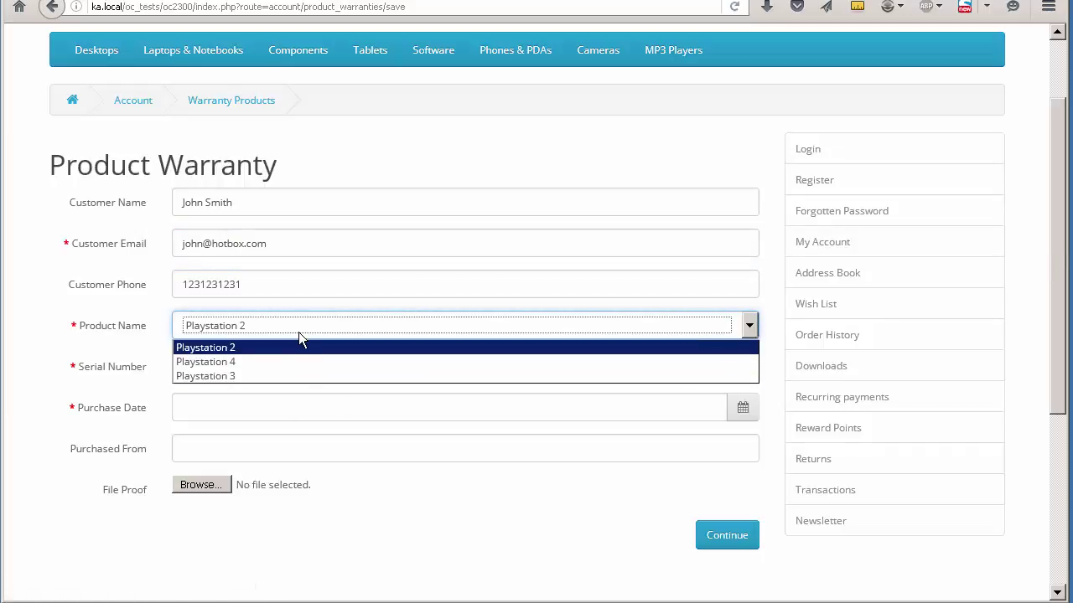
pyautogui.click(306, 361)
pyautogui.click(257, 361)
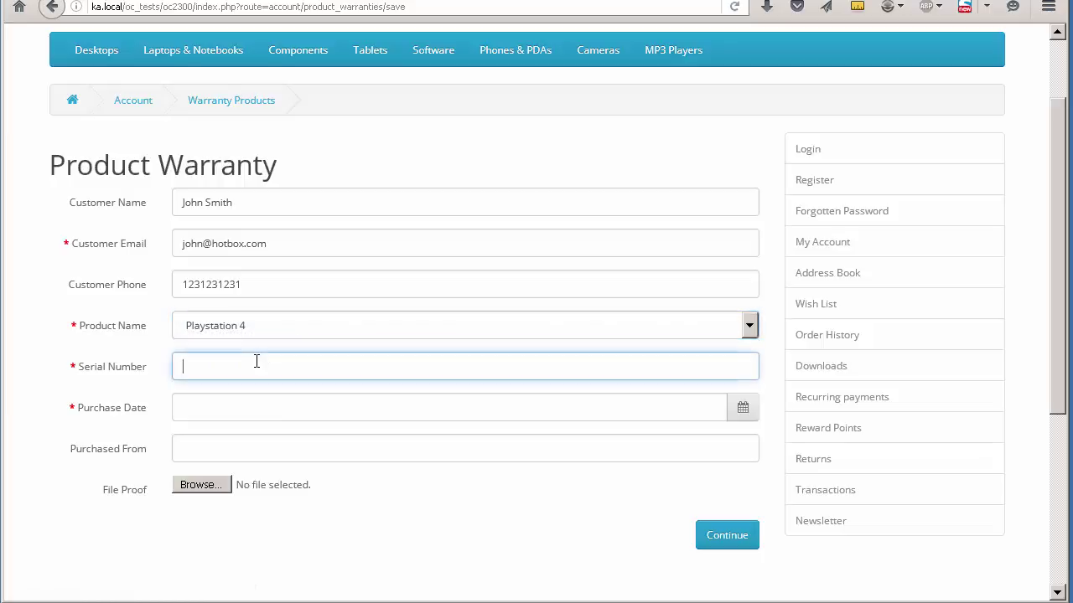
pyautogui.write('BC1934234-9F')
pyautogui.click(715, 410)
pyautogui.click(743, 408)
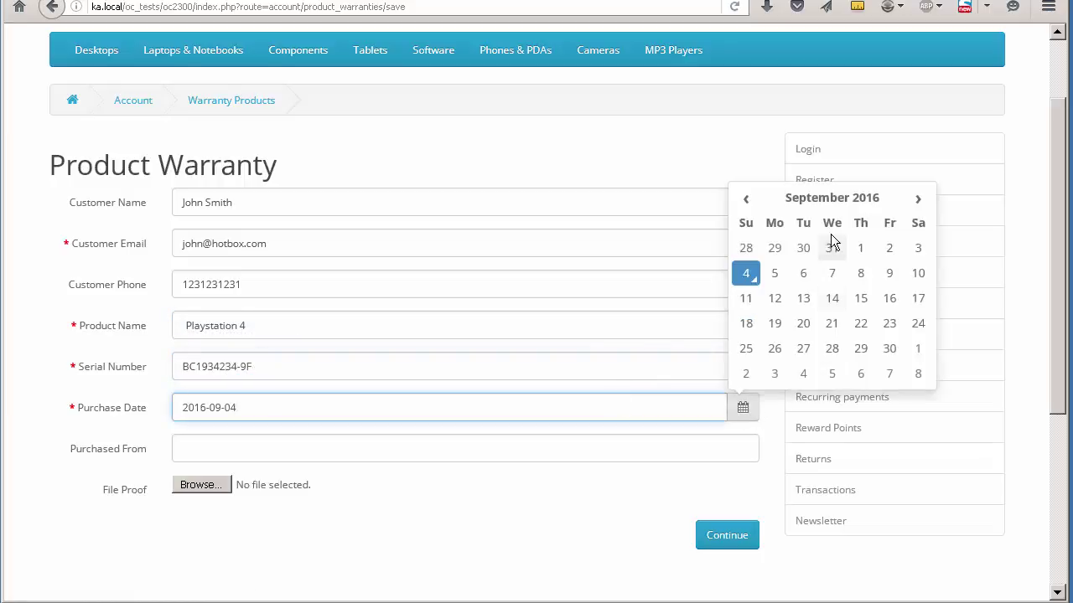
pyautogui.click(745, 201)
pyautogui.click(774, 297)
pyautogui.click(502, 452)
pyautogui.write('Wallmart')
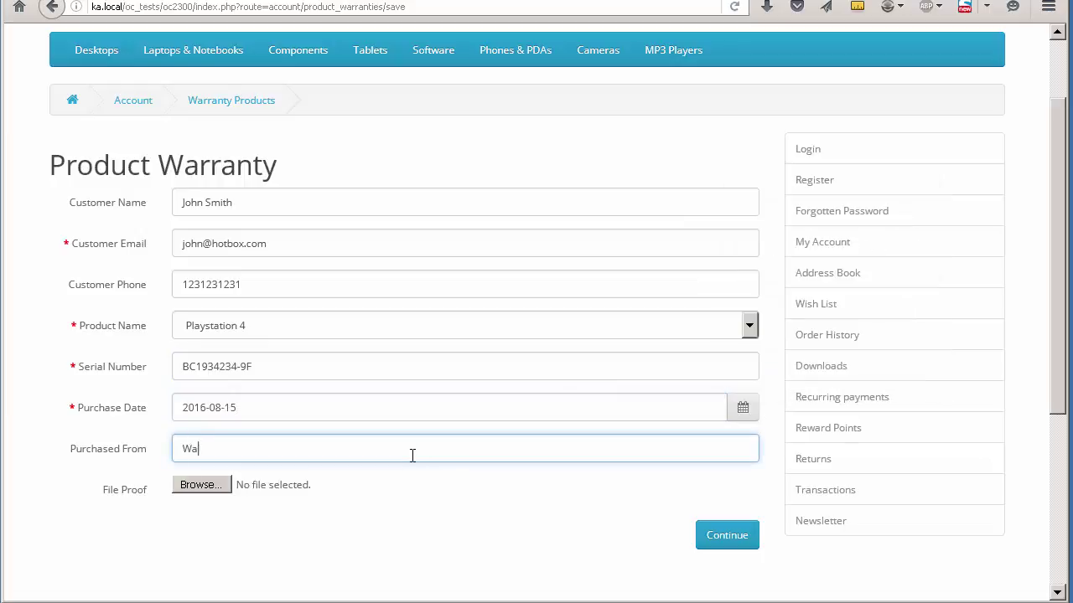
# Step: Attach test.png as proof of purchase and submit the warranty registration
pyautogui.click(194, 490)
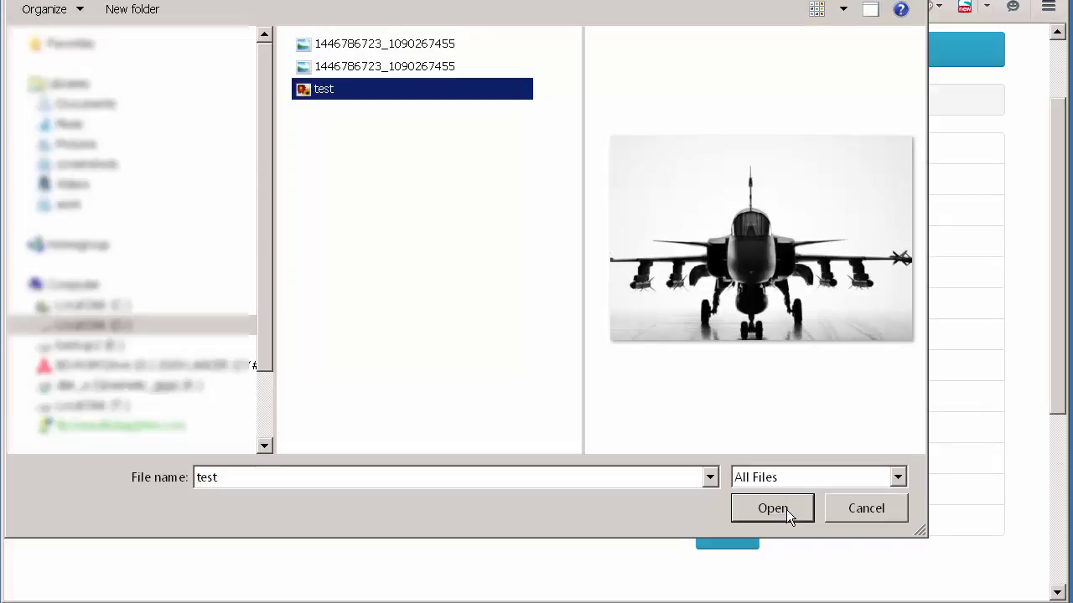
pyautogui.click(786, 509)
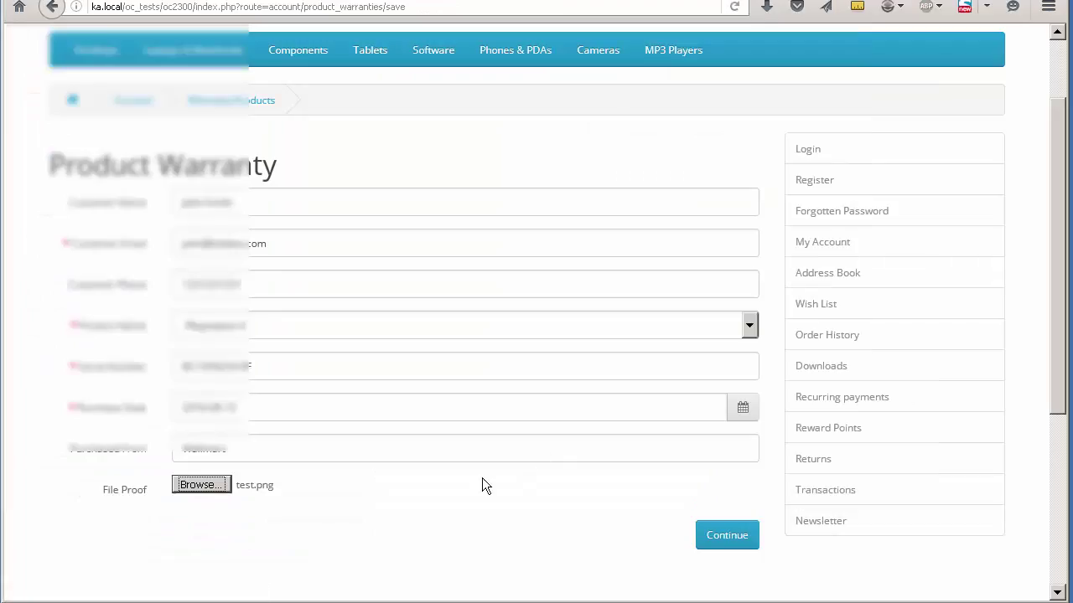
pyautogui.scroll(-2, 506, 433)
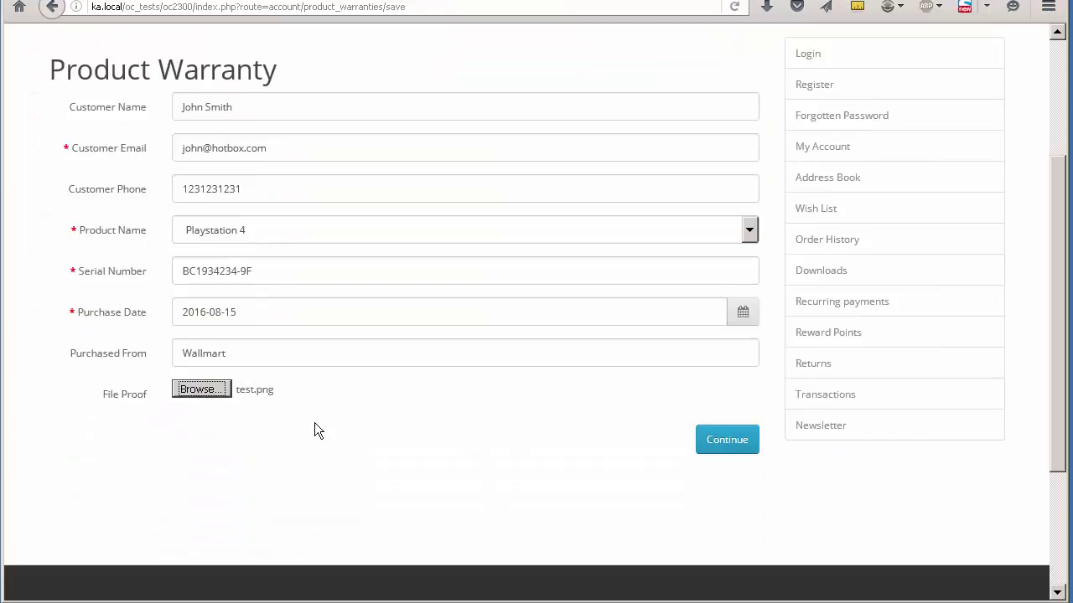
pyautogui.scroll(4, 607, 539)
pyautogui.scroll(-6, 742, 362)
pyautogui.click(741, 356)
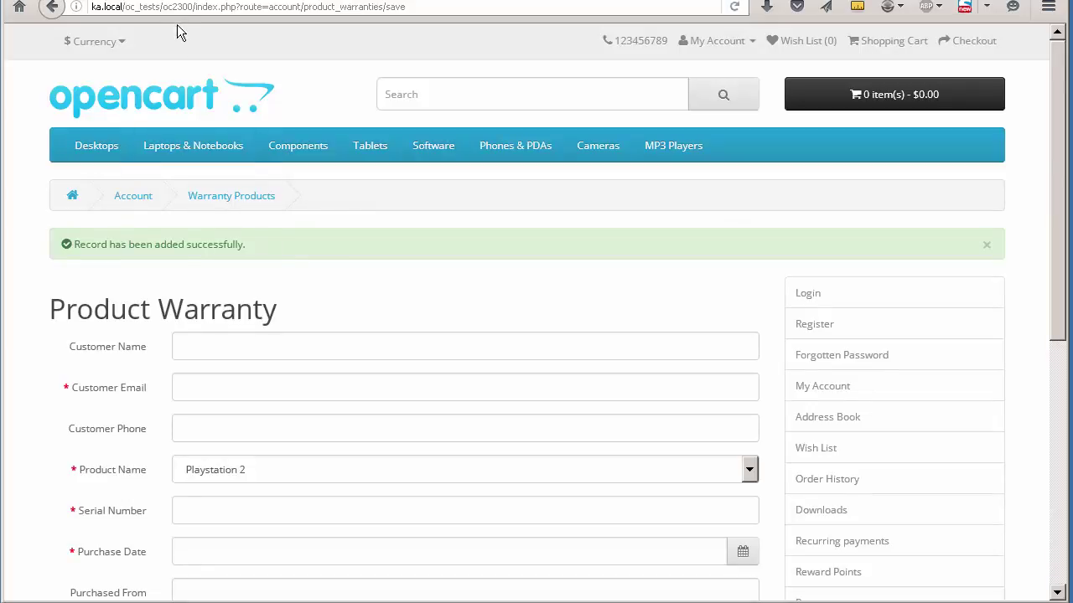
# Step: In the admin, open Catalog > Filled out Warranties and confirm the Playstation 4 record stays Pending
pyautogui.click(172, 2)
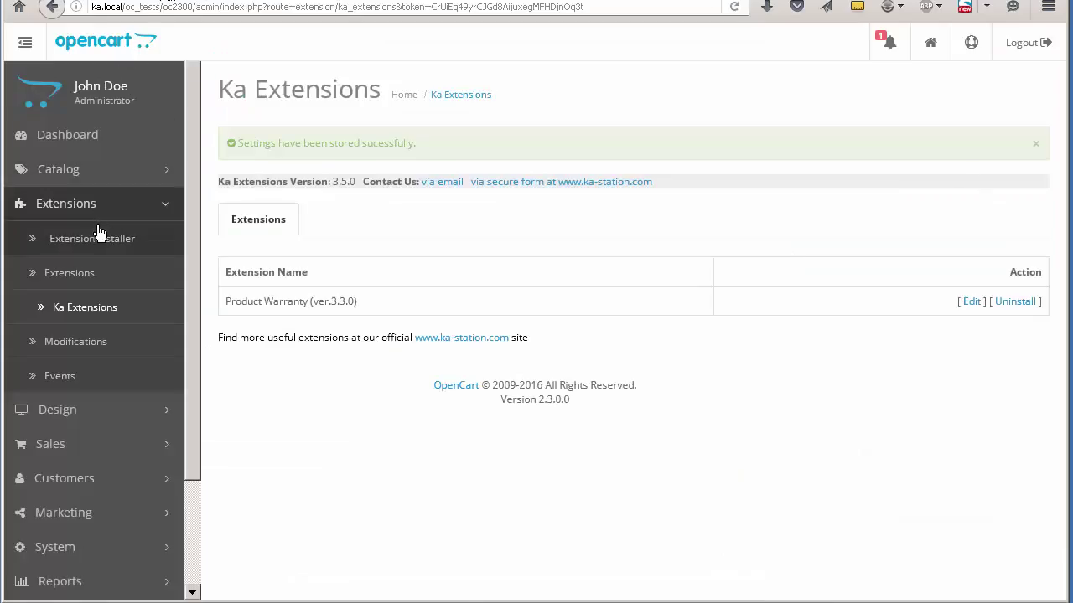
pyautogui.click(84, 211)
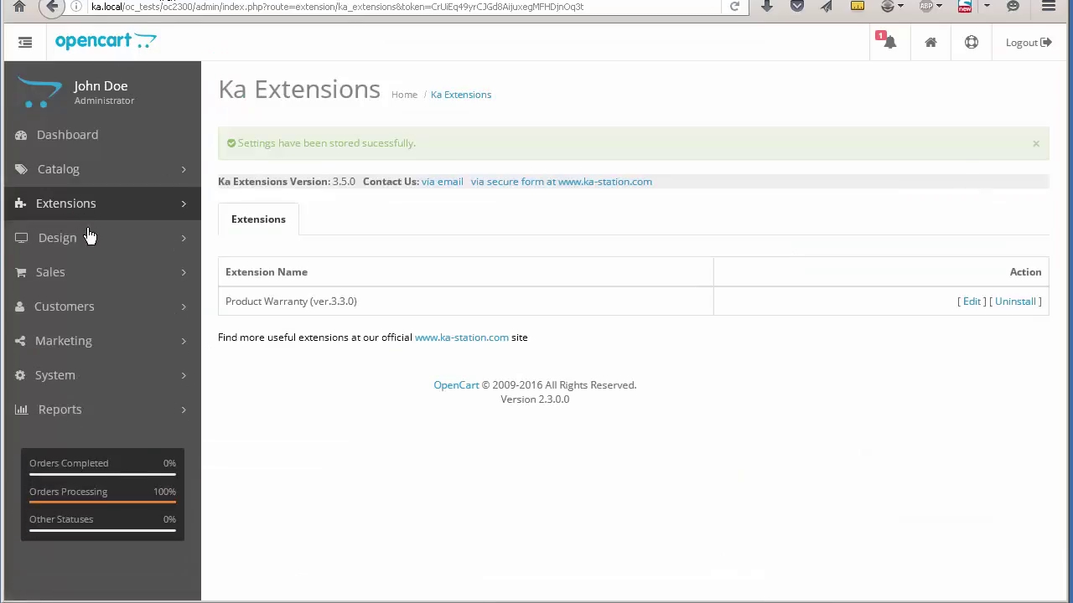
pyautogui.click(73, 171)
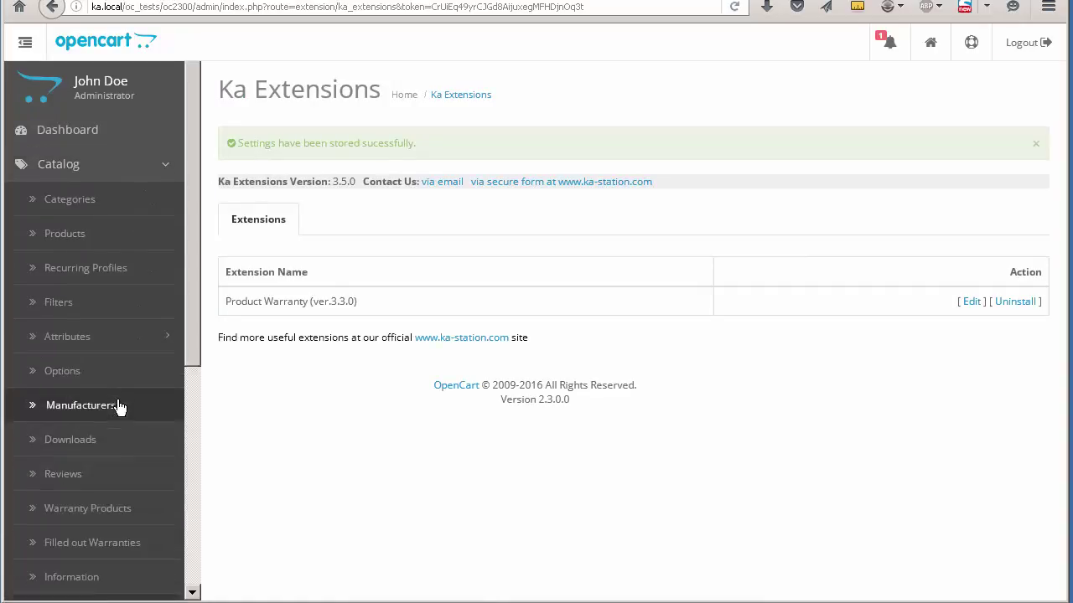
pyautogui.scroll(-1, 126, 444)
pyautogui.click(117, 506)
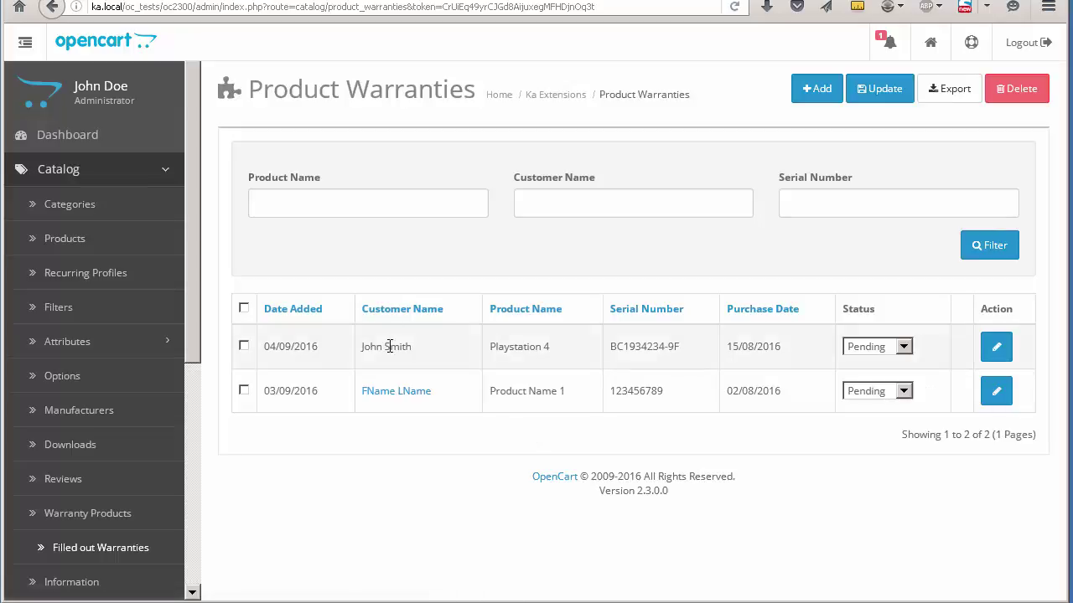
pyautogui.moveTo(389, 348)
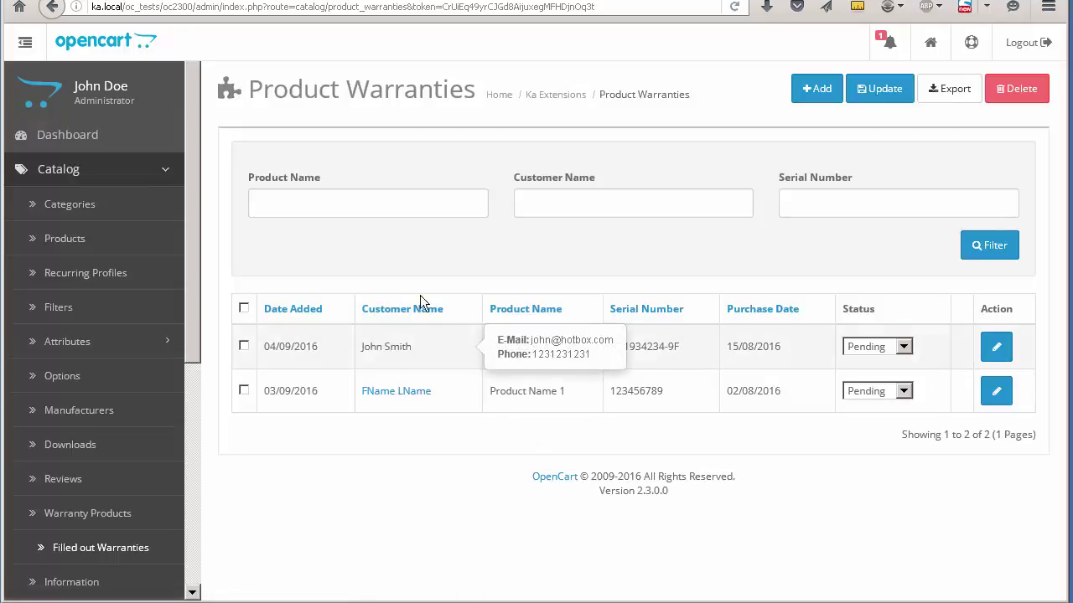
pyautogui.moveTo(542, 353)
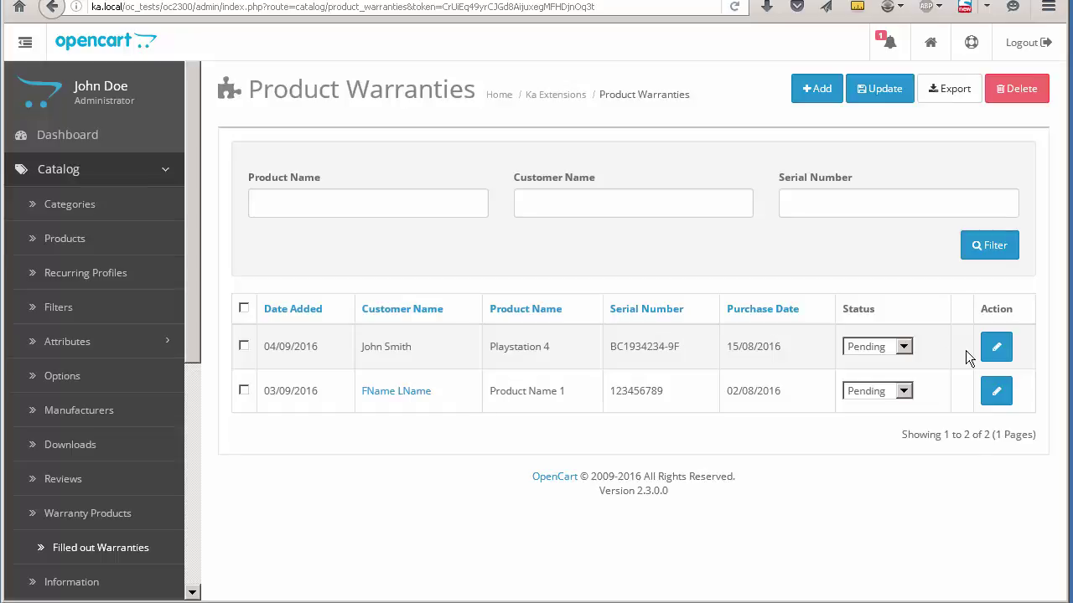
pyautogui.click(906, 351)
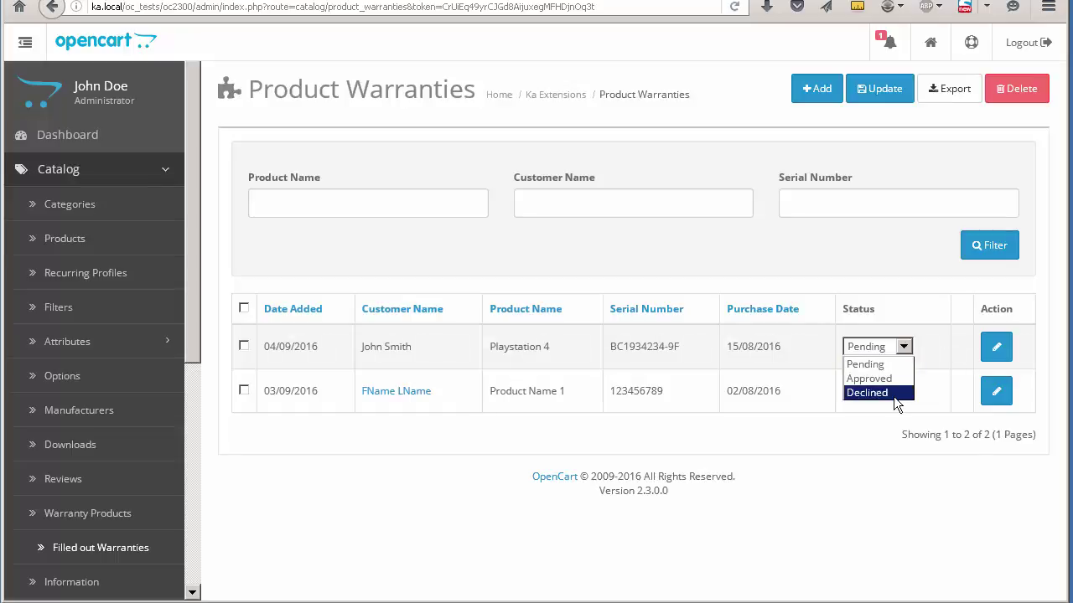
pyautogui.click(936, 348)
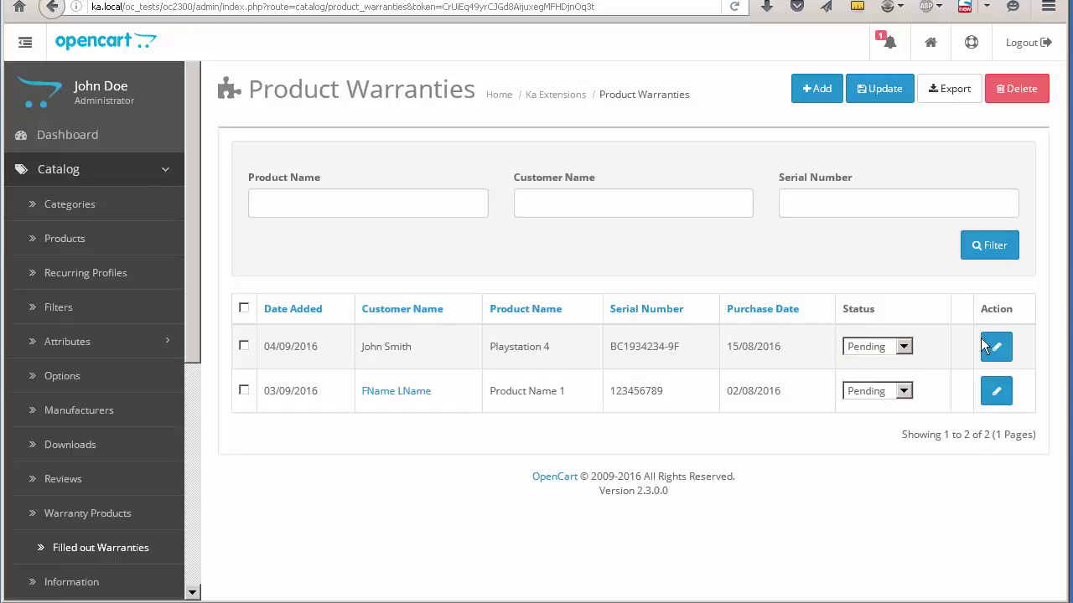
# Step: Edit the Playstation 4 warranty: correct the customer e-mail and change Purchased From to Wallmart Ltd
pyautogui.click(994, 349)
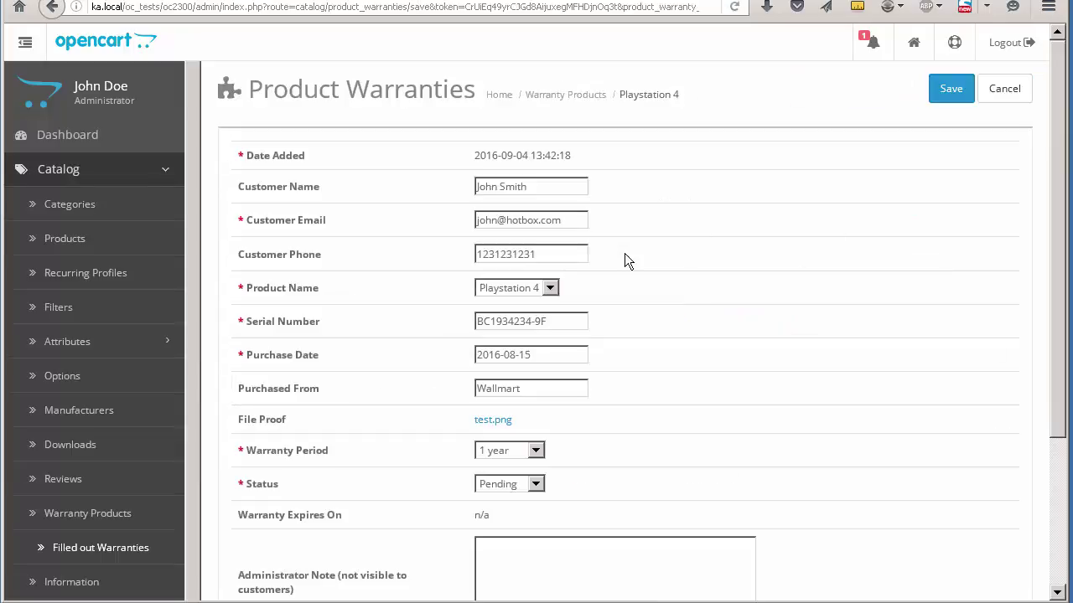
pyautogui.click(569, 180)
pyautogui.click(500, 221)
pyautogui.write('123')
pyautogui.scroll(-5, 520, 245)
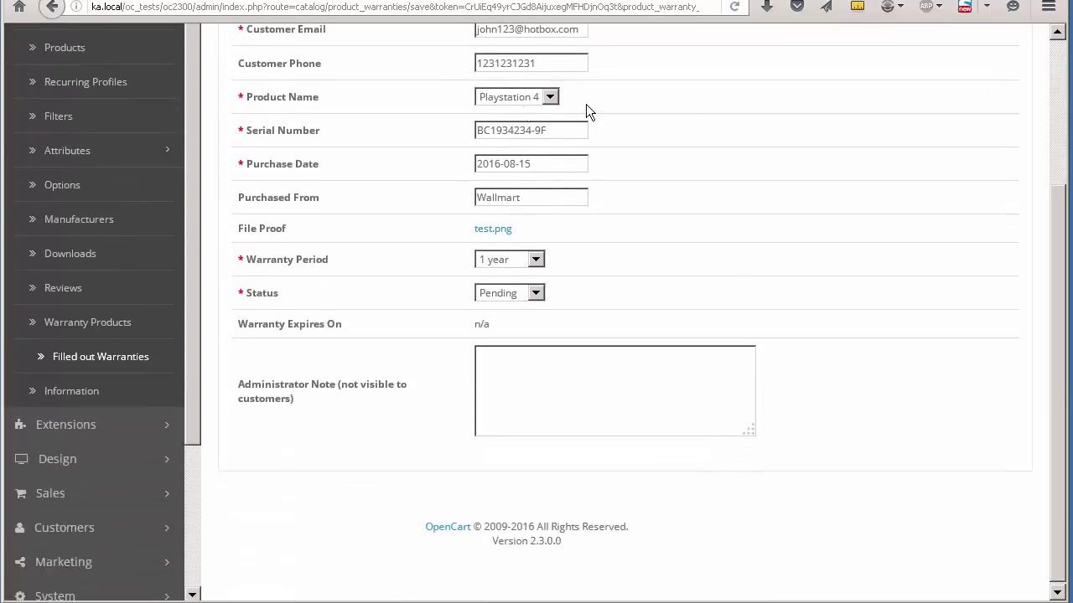
pyautogui.scroll(2, 670, 222)
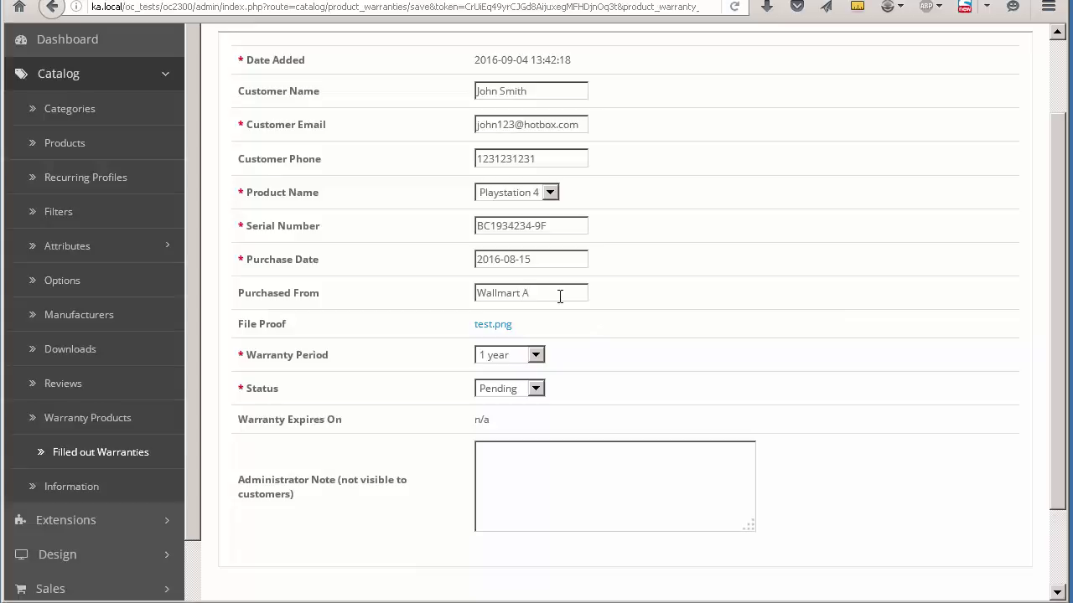
pyautogui.press('BackSpace')
pyautogui.write('Ltd')
pyautogui.click(494, 325)
pyautogui.click(788, 550)
# Step: Add the note 'Everything is fine here!', set status to Approved, and save
pyautogui.click(599, 491)
pyautogui.write('Everything is fine here!')
pyautogui.scroll(1, 599, 491)
pyautogui.scroll(2, 599, 492)
pyautogui.click(531, 486)
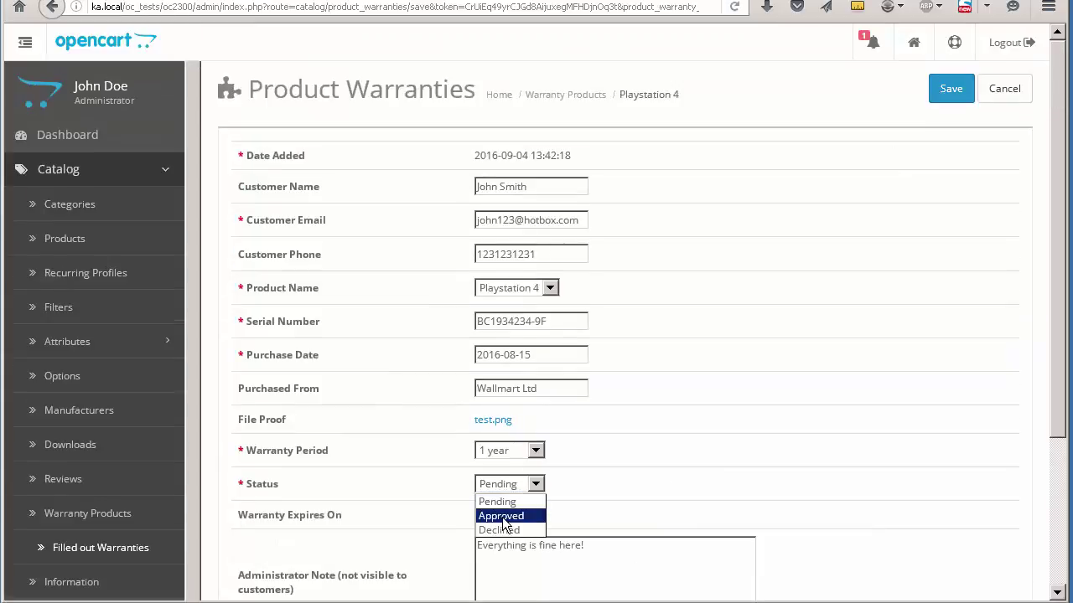
pyautogui.click(505, 512)
pyautogui.click(951, 88)
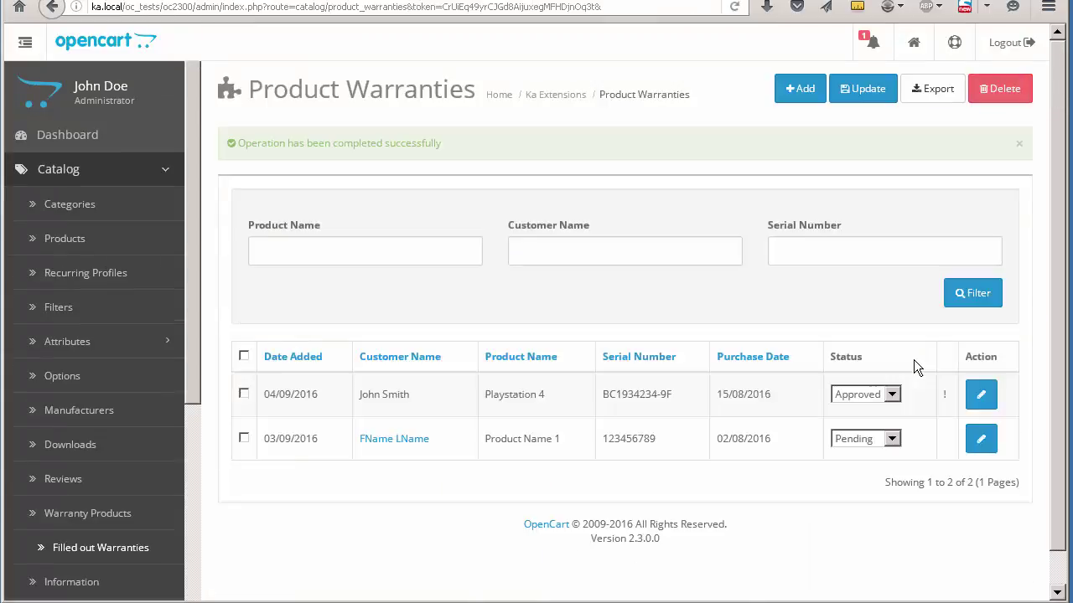
pyautogui.hotkey('alt', 'Tab')
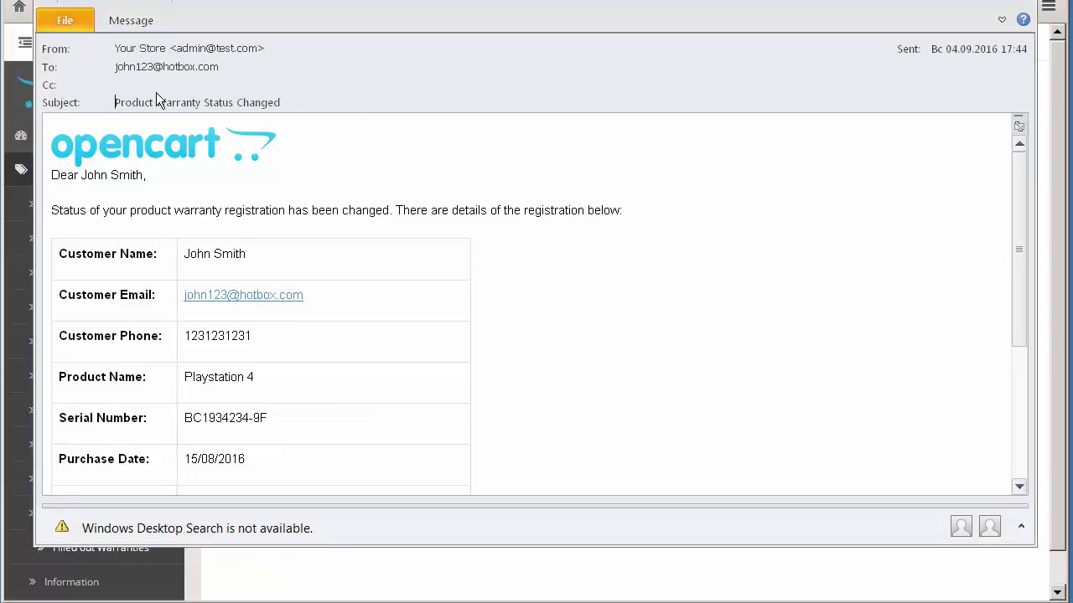
# Step: Read the Outlook notification, checking its subject and the Approved status row
pyautogui.moveTo(122, 100); pyautogui.dragTo(262, 101)
pyautogui.click(268, 102)
pyautogui.scroll(-6, 503, 306)
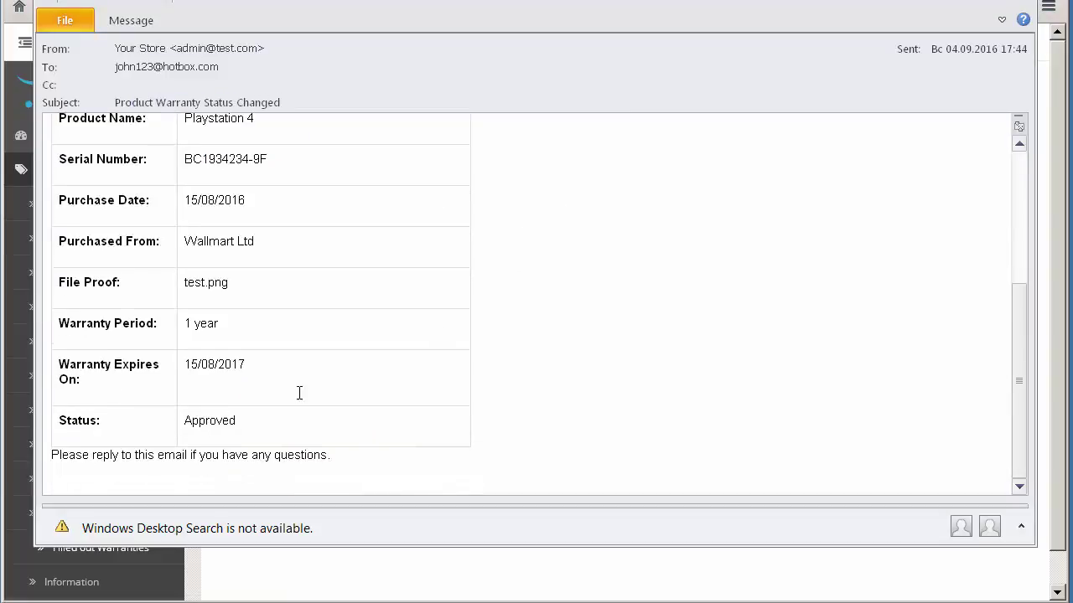
pyautogui.moveTo(240, 428); pyautogui.dragTo(45, 431)
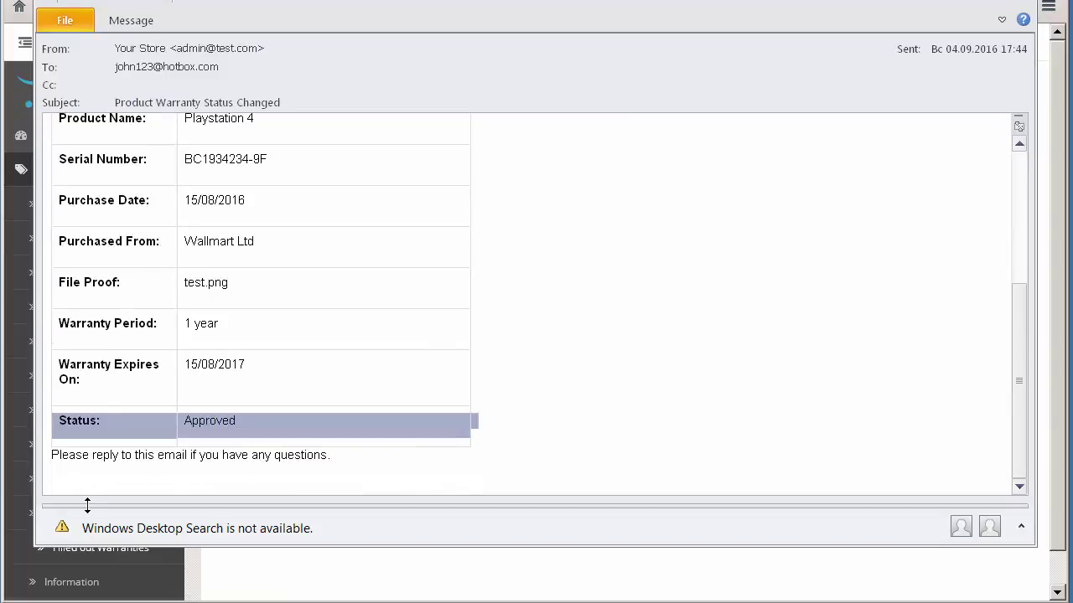
pyautogui.click(149, 465)
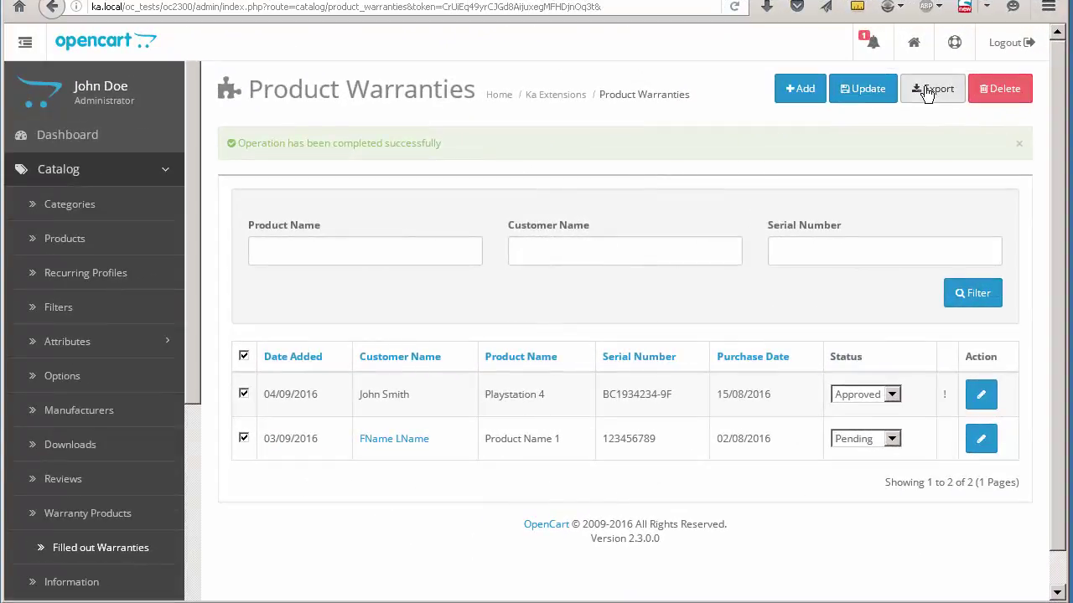
# Step: Export warranty records to product_warranty.csv, then open the Product Warranty extension's Fields list
pyautogui.click(927, 93)
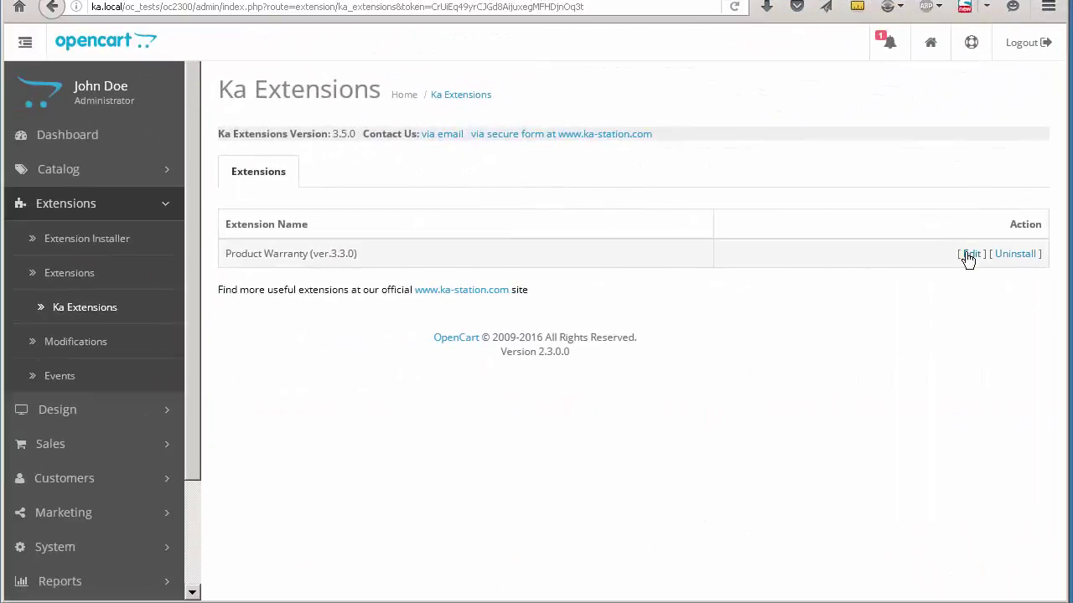
pyautogui.click(968, 256)
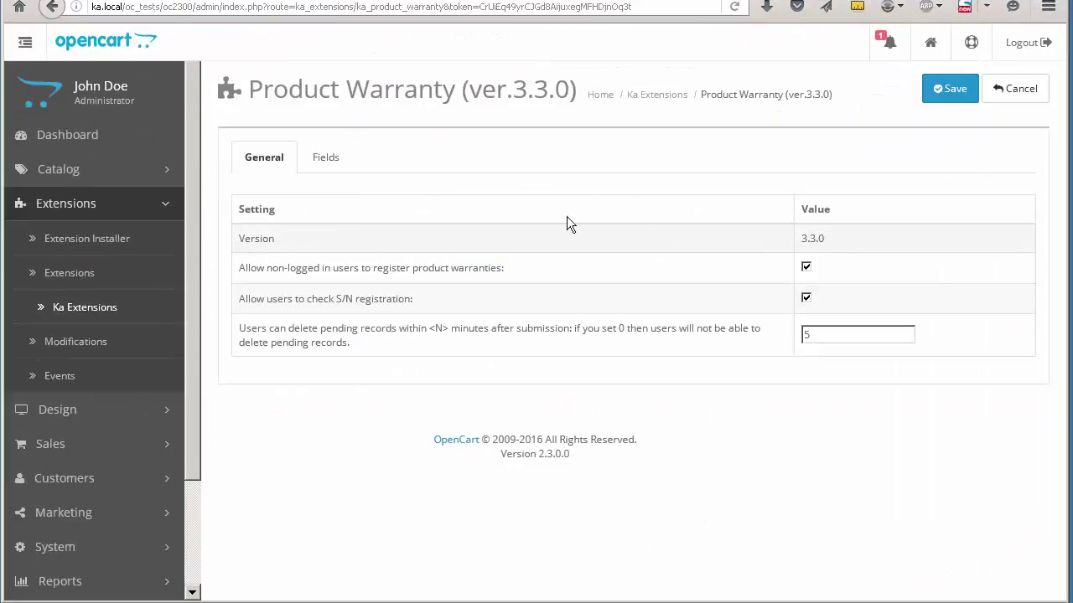
pyautogui.click(326, 159)
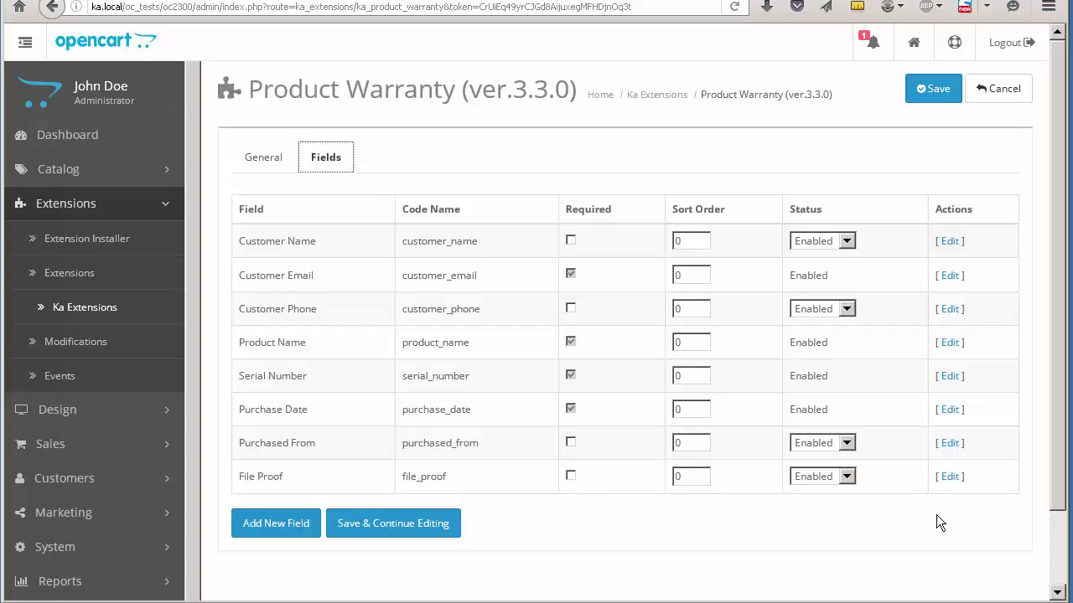
# Step: Add a new form field with code your_age, name 'Your age' and sort order 10
pyautogui.click(278, 522)
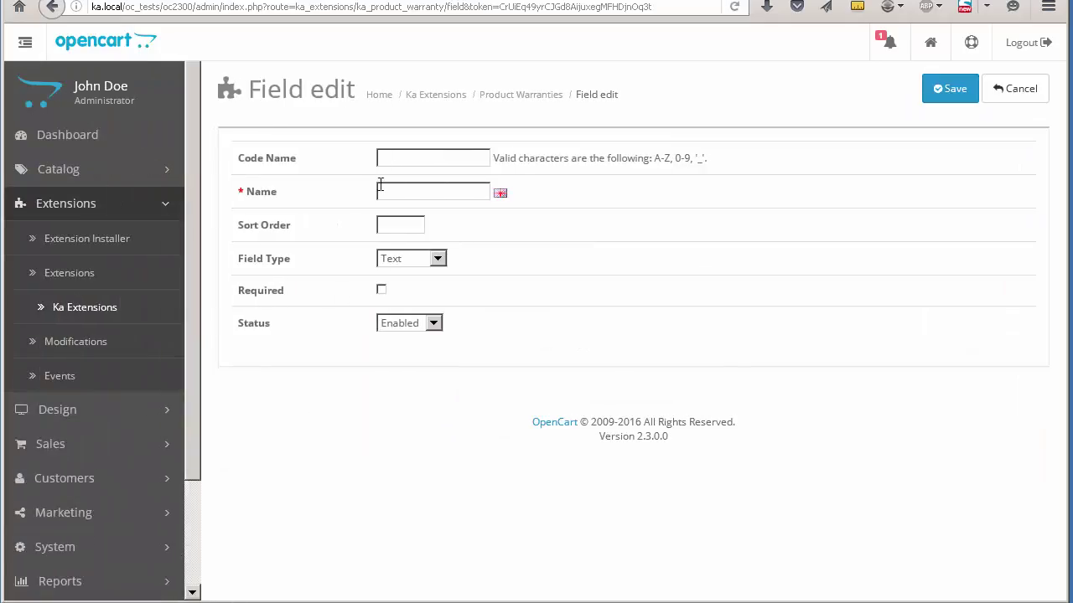
pyautogui.click(390, 159)
pyautogui.write('your_age')
pyautogui.write('Your age')
pyautogui.click(945, 91)
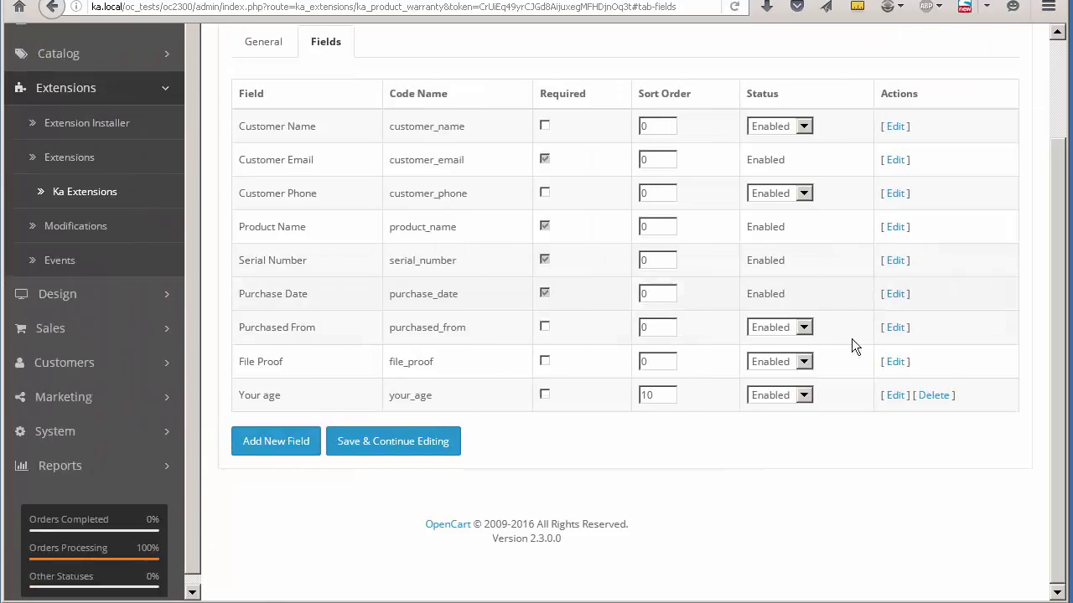
# Step: Set the Purchased From and File Proof fields to Disabled and save the changes
pyautogui.click(795, 327)
pyautogui.click(788, 359)
pyautogui.click(790, 362)
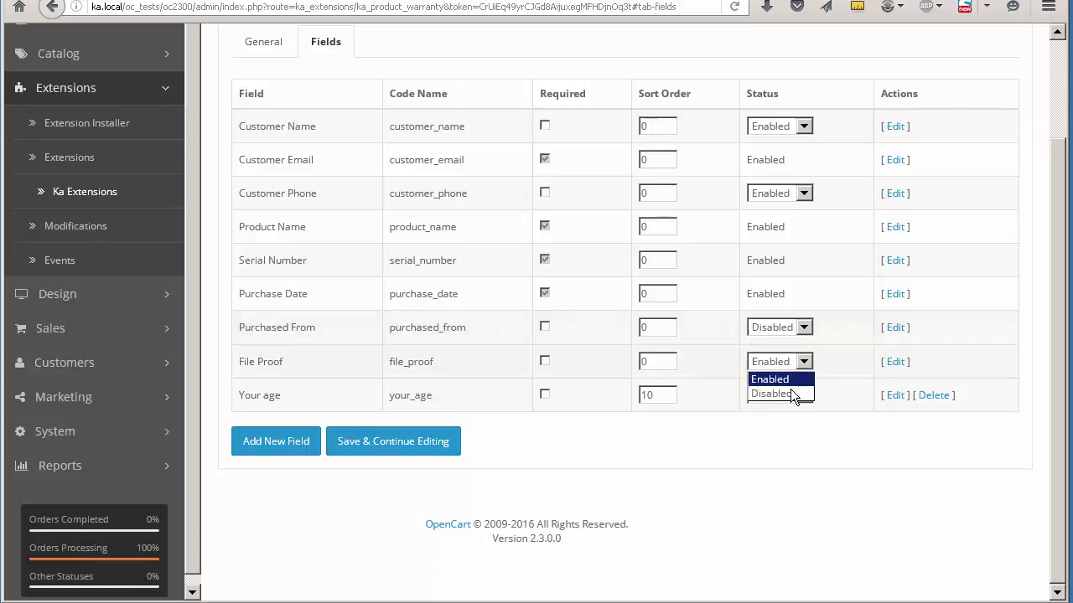
pyautogui.click(792, 394)
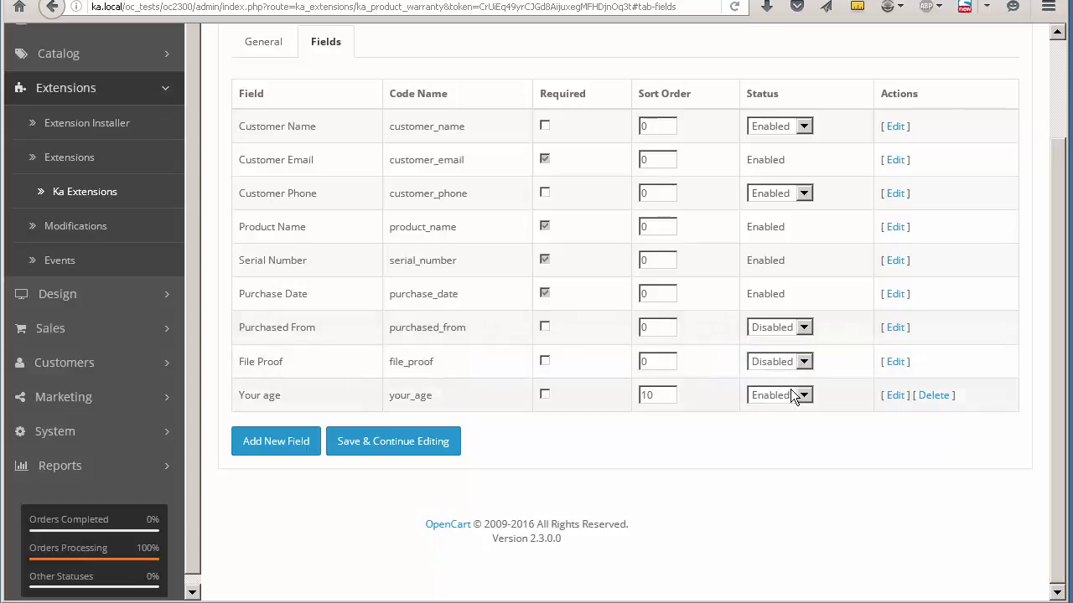
pyautogui.click(378, 453)
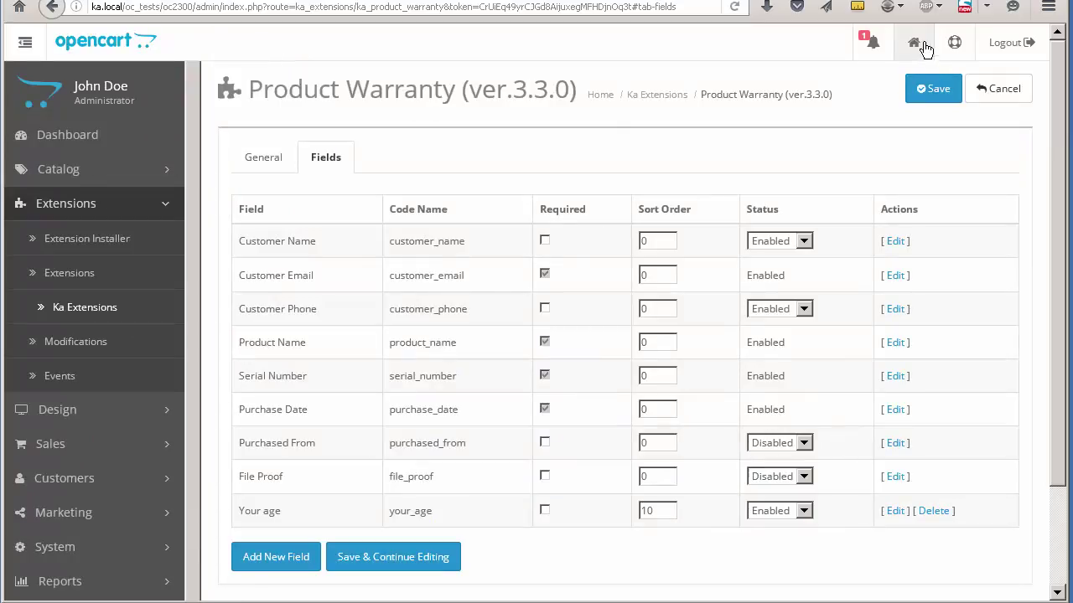
pyautogui.click(923, 46)
# Step: Open the storefront's Product Warranty form and confirm Your age appears without Purchased From or File Proof
pyautogui.click(846, 98)
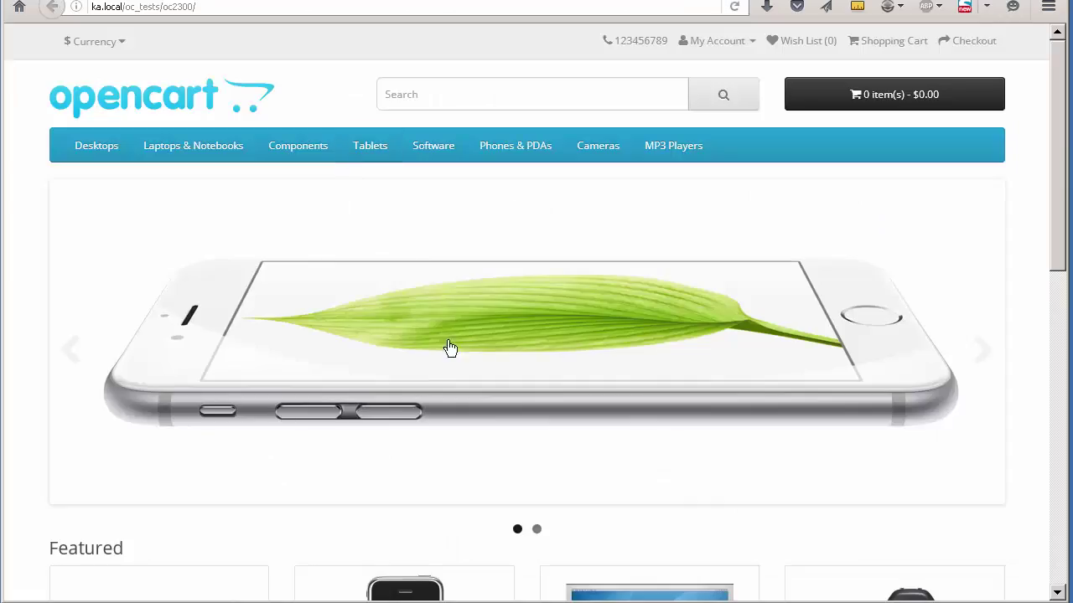
pyautogui.scroll(-15, 450, 369)
pyautogui.scroll(-1, 450, 419)
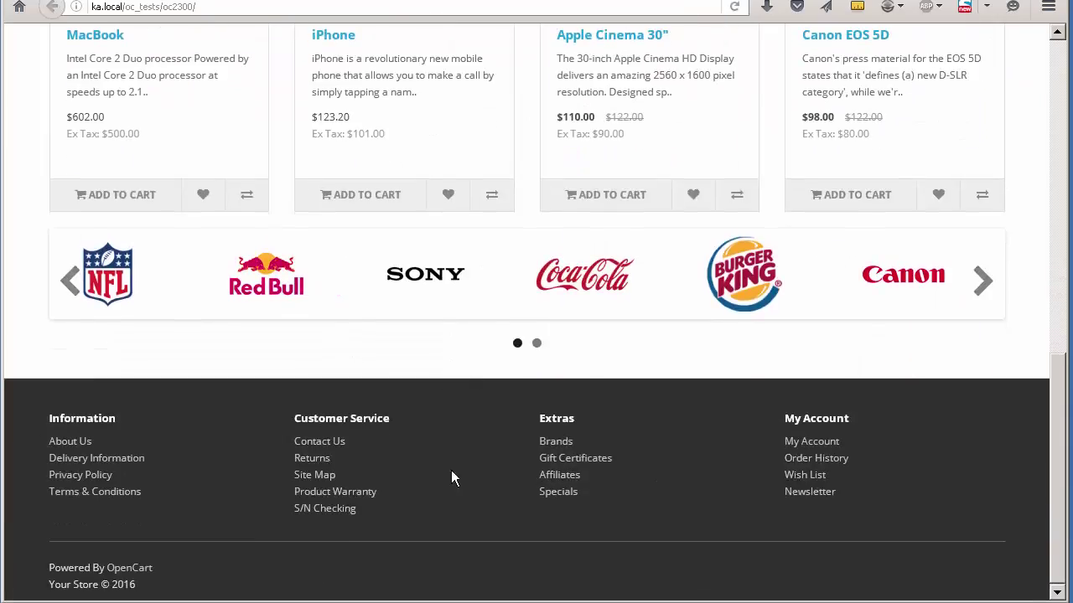
pyautogui.click(366, 496)
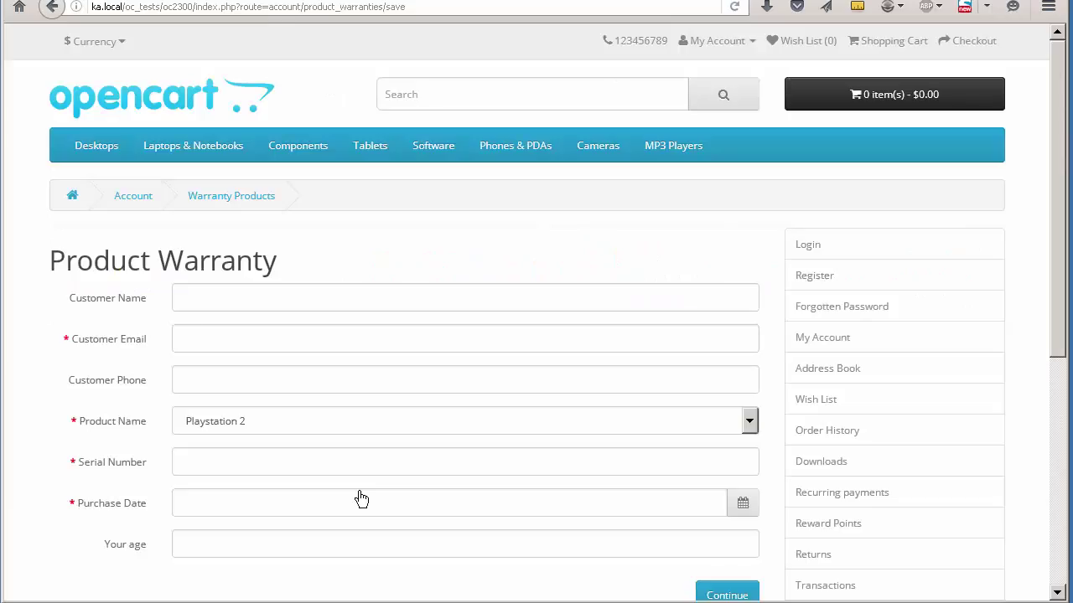
pyautogui.scroll(-6, 360, 498)
pyautogui.scroll(4, 358, 491)
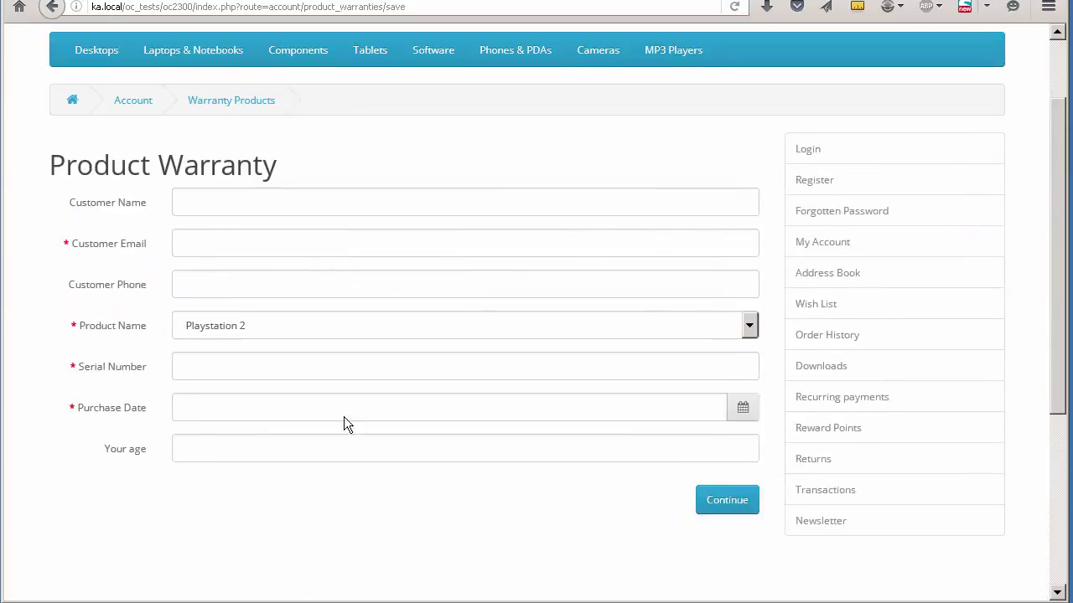